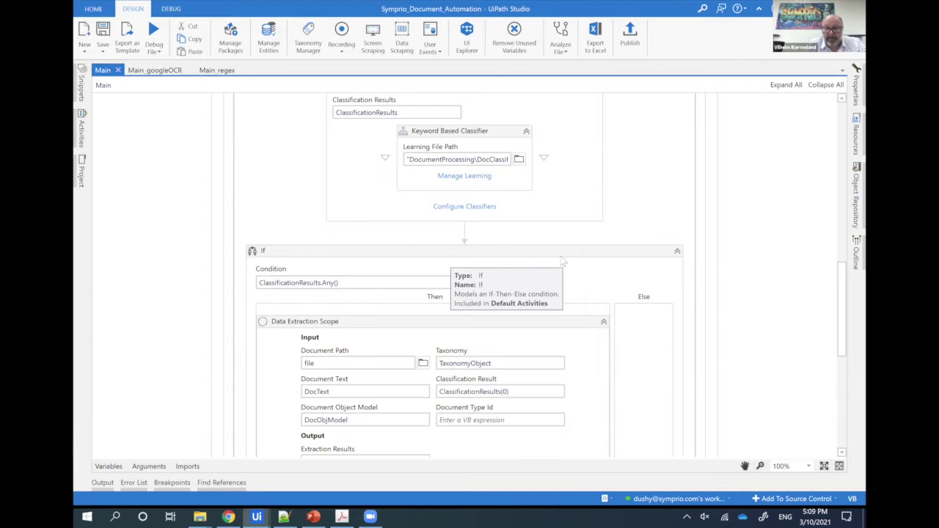
# Run the workflow file in debug mode and mark the invoice's remit-to field as missing in the Validation Station.
pyautogui.click(153, 29)
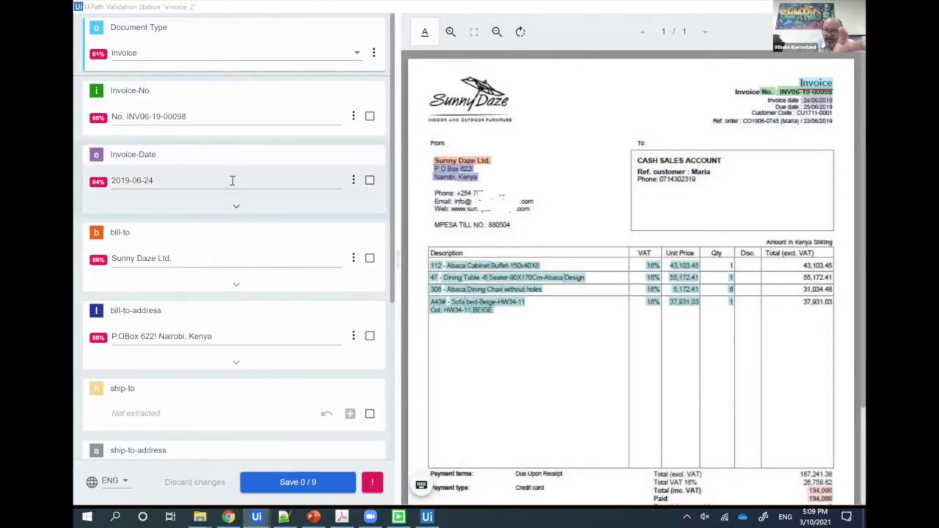
pyautogui.scroll(-3, 232, 181)
pyautogui.scroll(-1, 247, 192)
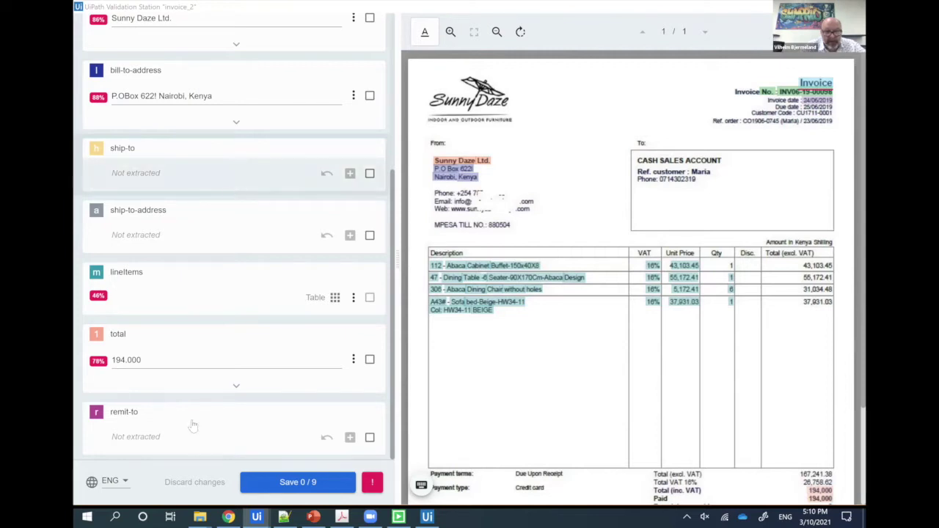
pyautogui.click(369, 437)
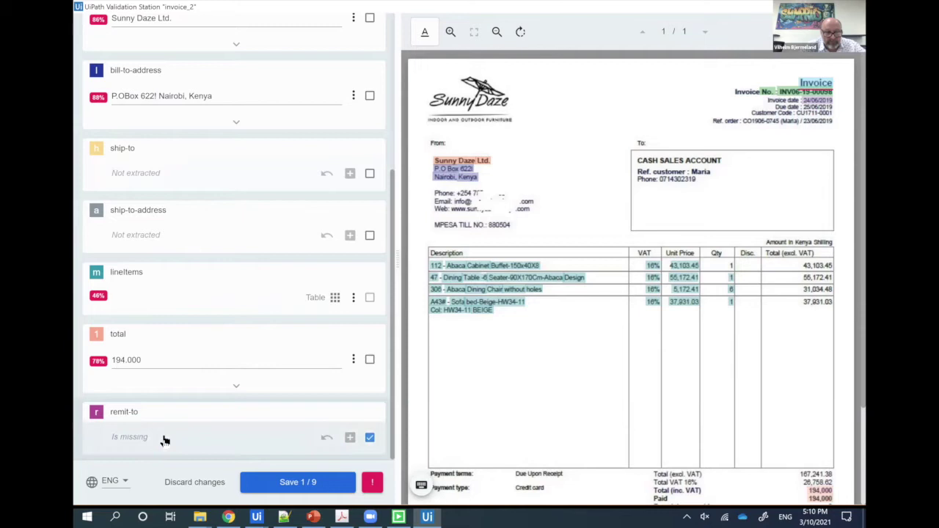
# Fill the ship-to field with the invoice text "CASH SALES ACCOUNT" and mark ship-to-address as missing.
pyautogui.scroll(1, 285, 261)
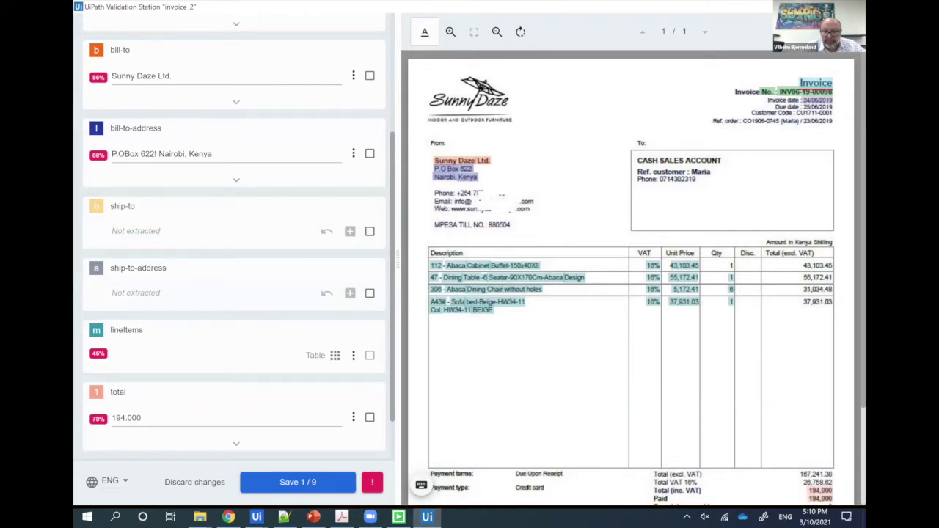
pyautogui.moveTo(649, 162); pyautogui.dragTo(720, 167)
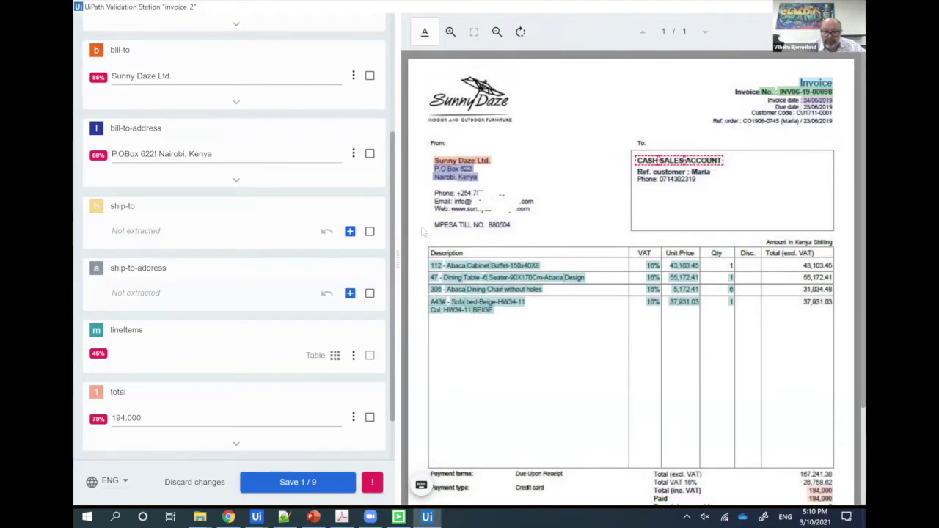
pyautogui.click(350, 232)
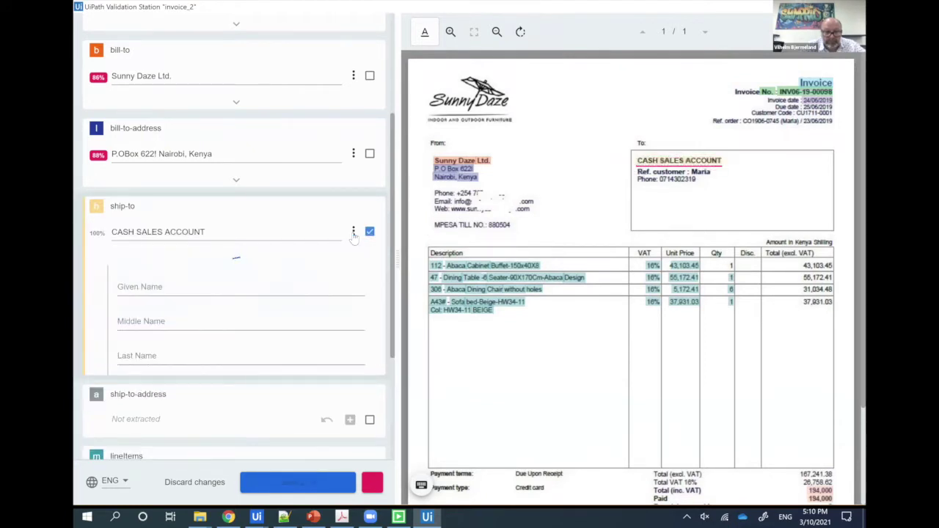
pyautogui.click(236, 262)
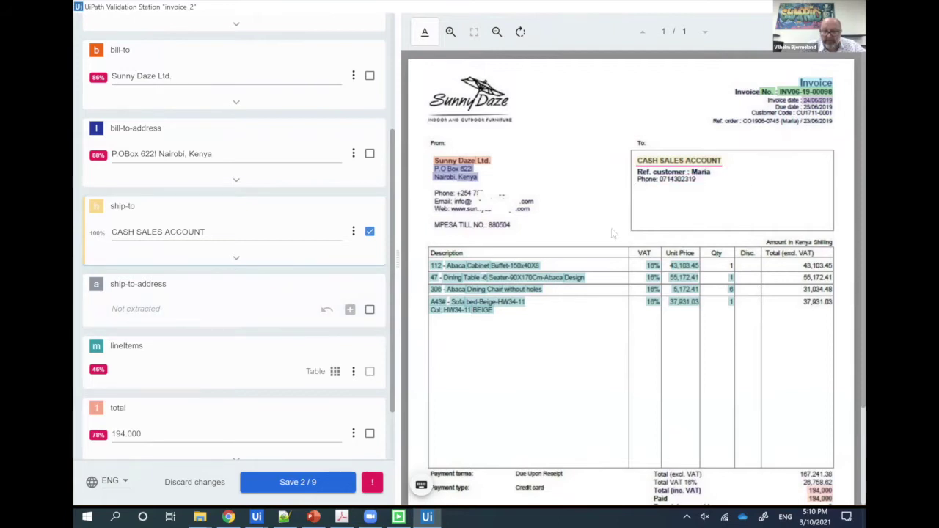
pyautogui.click(368, 310)
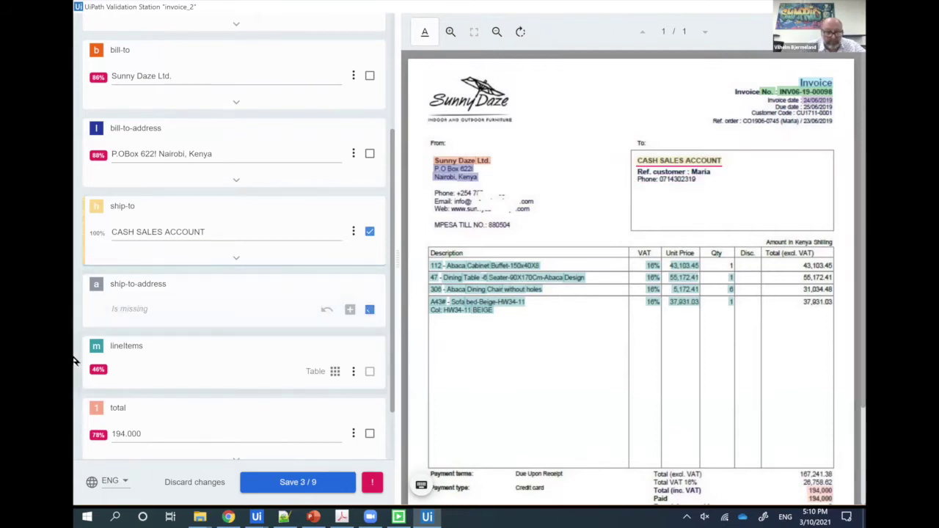
# Open the lineItems table and replace the Abaca Cabinet Buffet row's extracted qty with the 1 from the invoice's Qty column.
pyautogui.scroll(3, 154, 266)
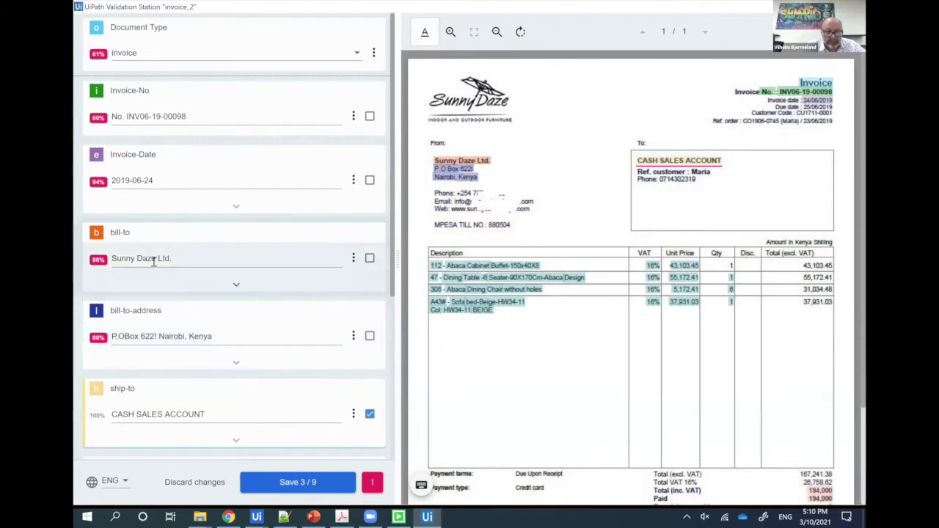
pyautogui.scroll(-1, 220, 253)
pyautogui.scroll(-3, 227, 251)
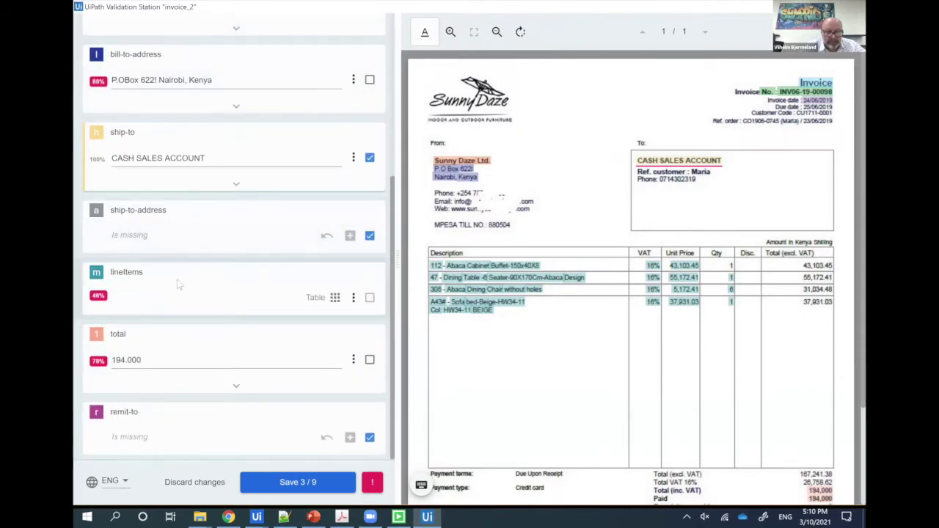
pyautogui.click(194, 295)
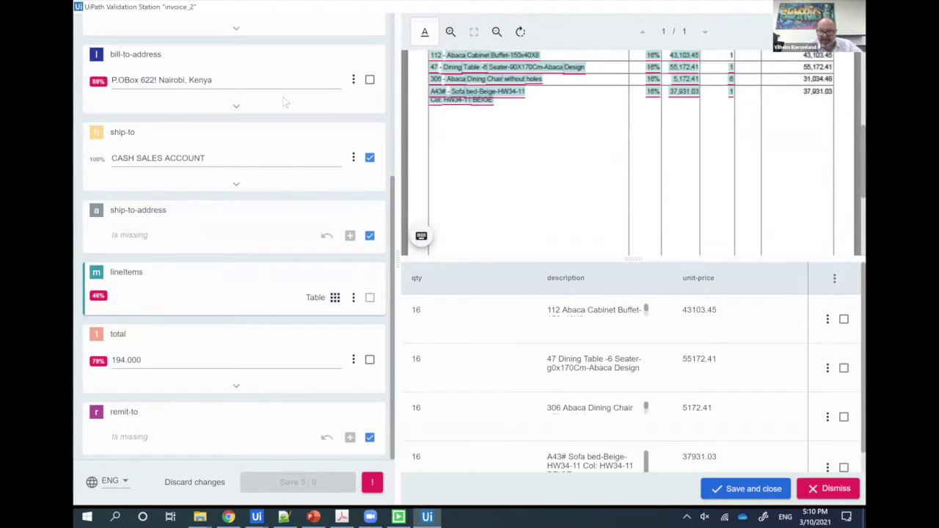
pyautogui.click(438, 316)
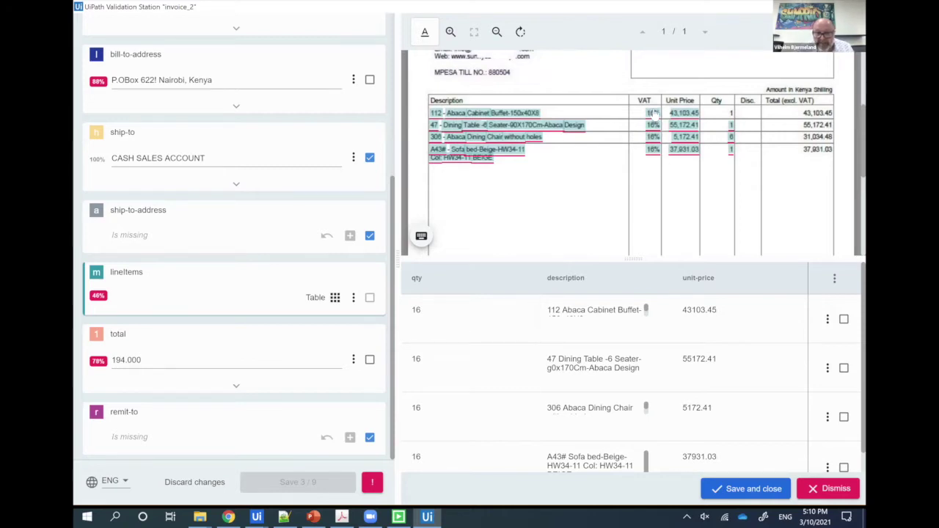
pyautogui.click(464, 323)
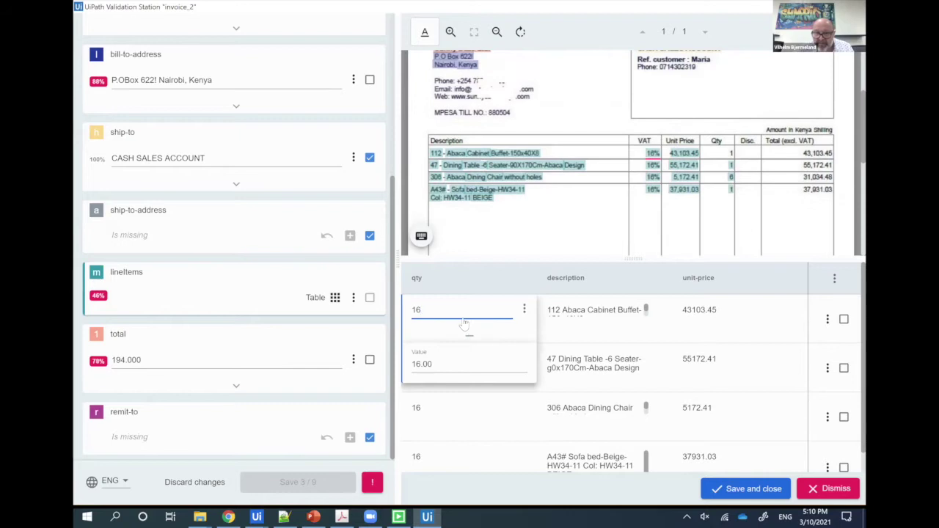
pyautogui.click(730, 154)
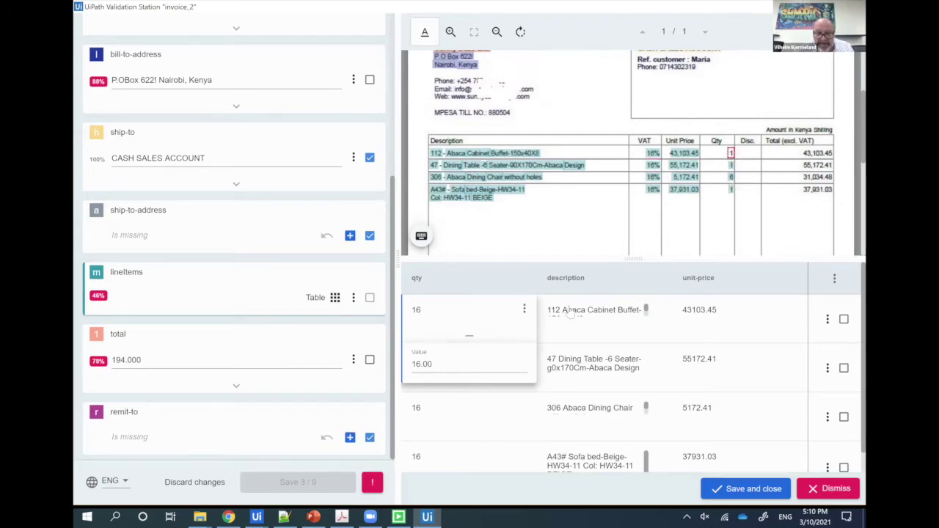
pyautogui.click(525, 309)
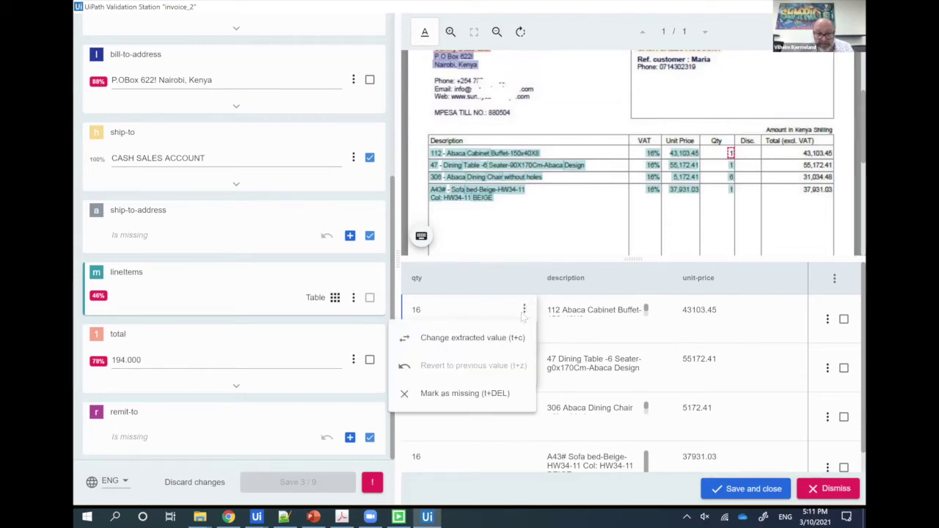
pyautogui.click(493, 337)
pyautogui.click(605, 357)
# Replace the Dining Table row's extracted qty with the 1 from the invoice's Qty column.
pyautogui.click(454, 362)
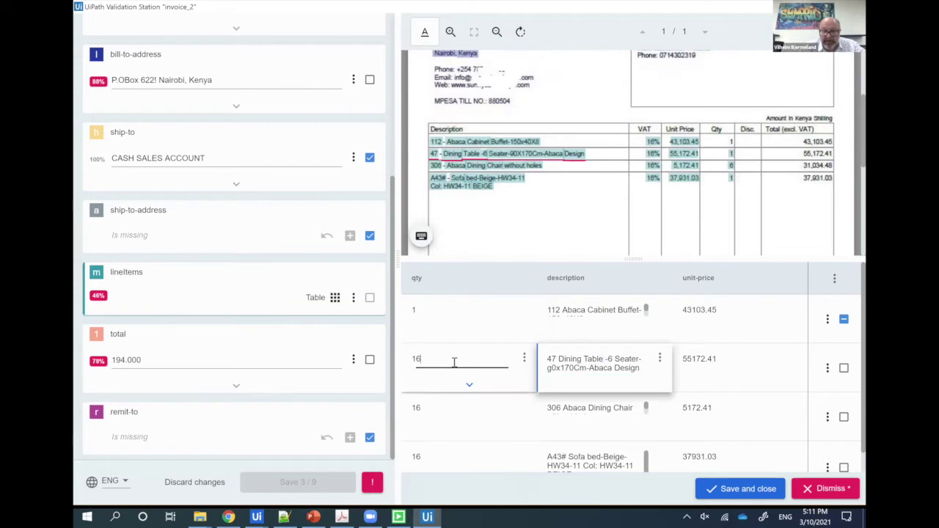
pyautogui.click(731, 156)
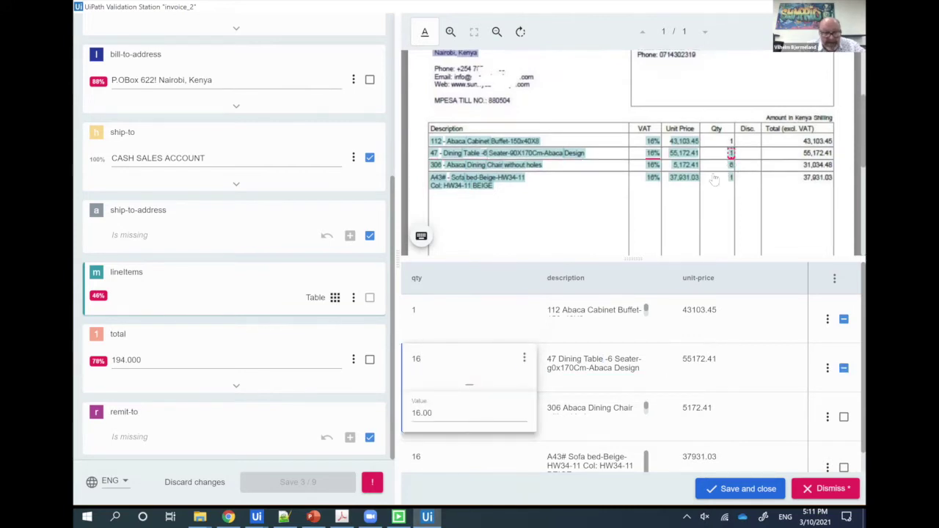
pyautogui.click(524, 359)
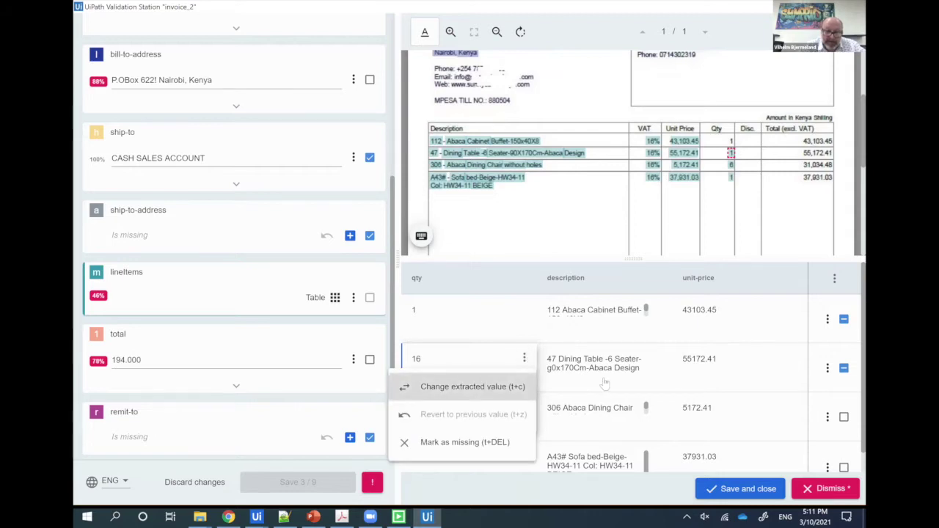
pyautogui.click(472, 386)
pyautogui.click(580, 408)
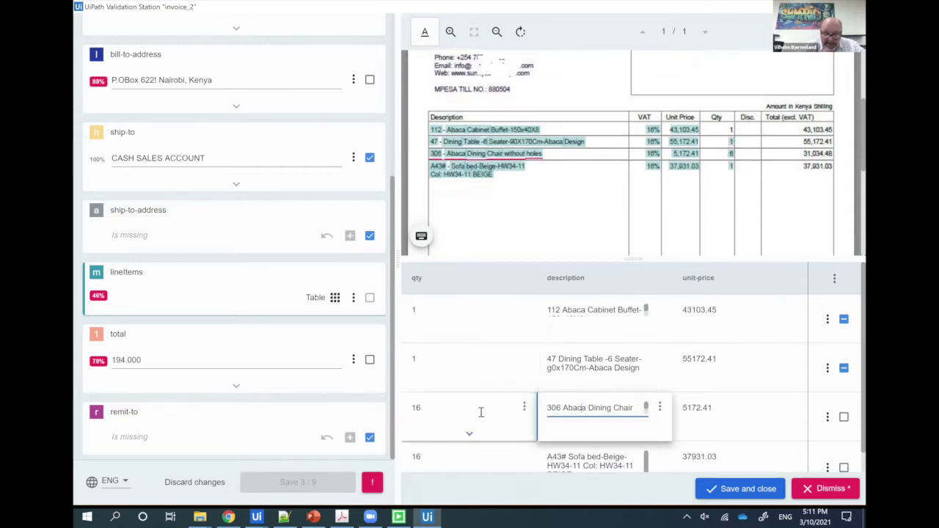
# Replace the Abaca Dining Chair row's extracted qty with the 6 from the invoice's Qty column.
pyautogui.click(473, 410)
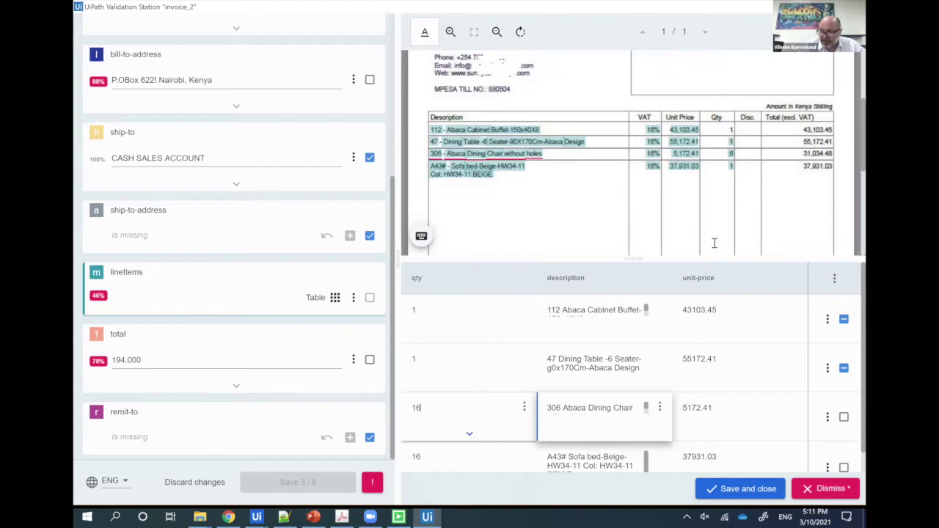
pyautogui.click(731, 153)
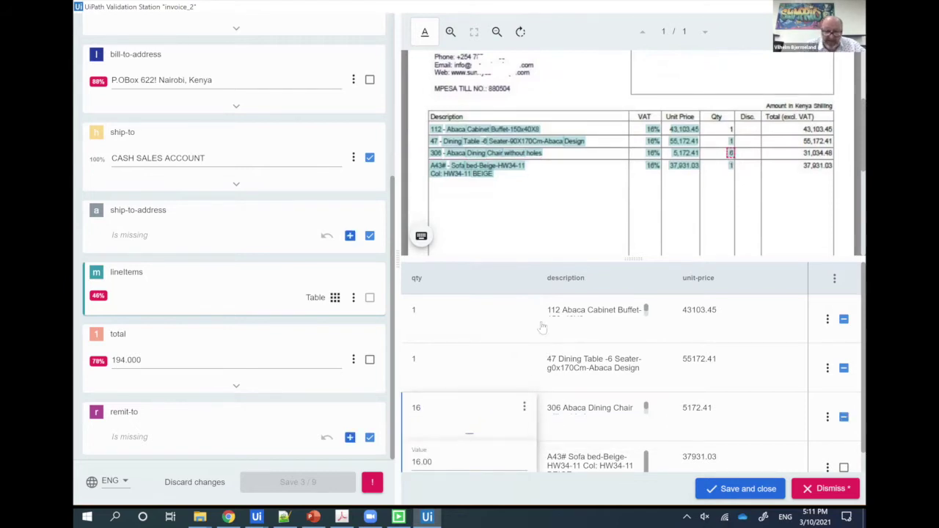
pyautogui.click(524, 407)
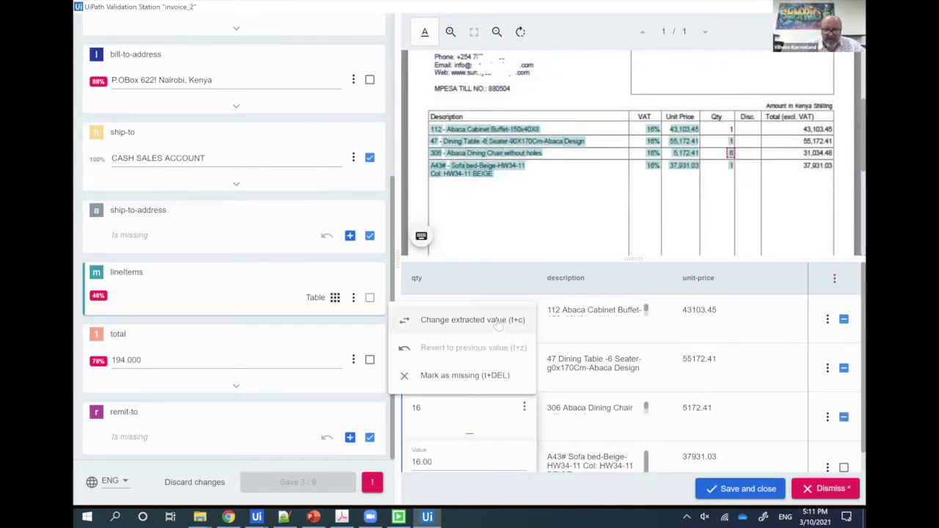
pyautogui.click(498, 323)
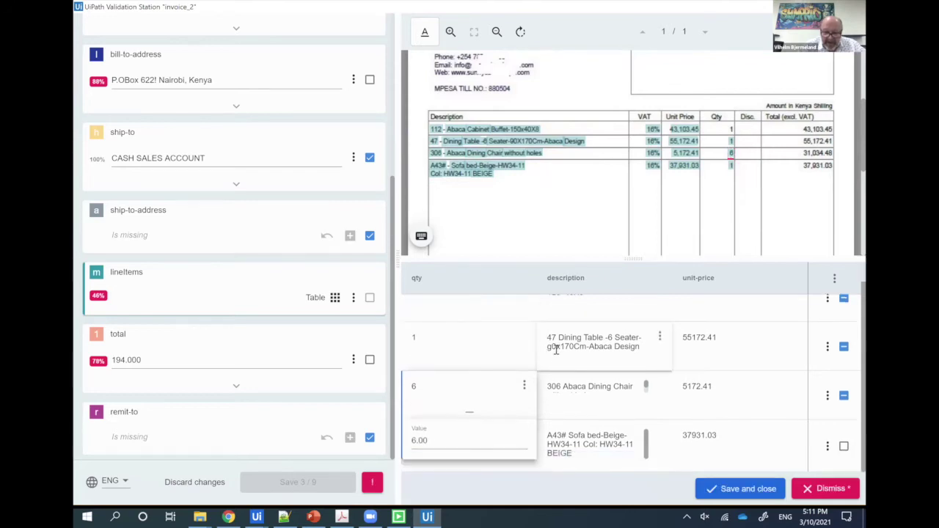
pyautogui.click(580, 386)
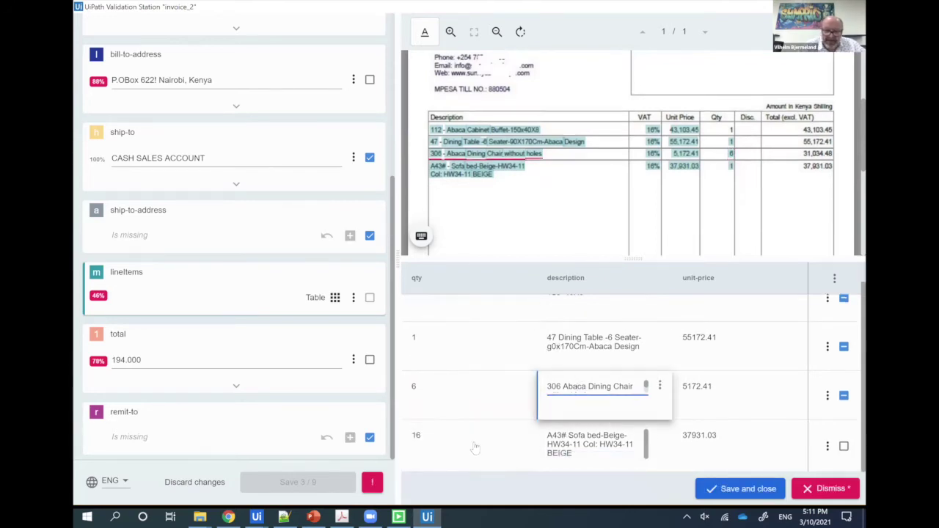
# Replace the Sofa bed row's extracted qty with the 1 from the invoice's Qty column.
pyautogui.click(443, 435)
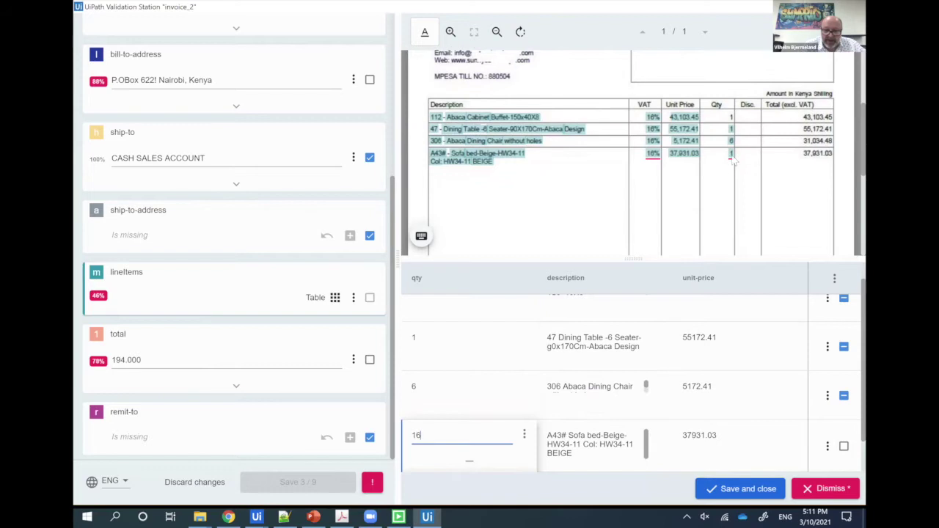
pyautogui.click(731, 155)
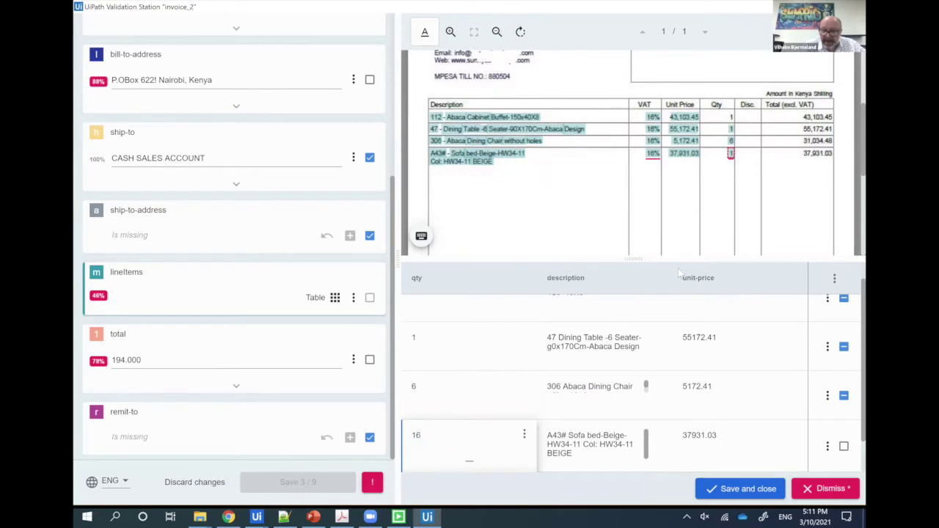
pyautogui.click(524, 434)
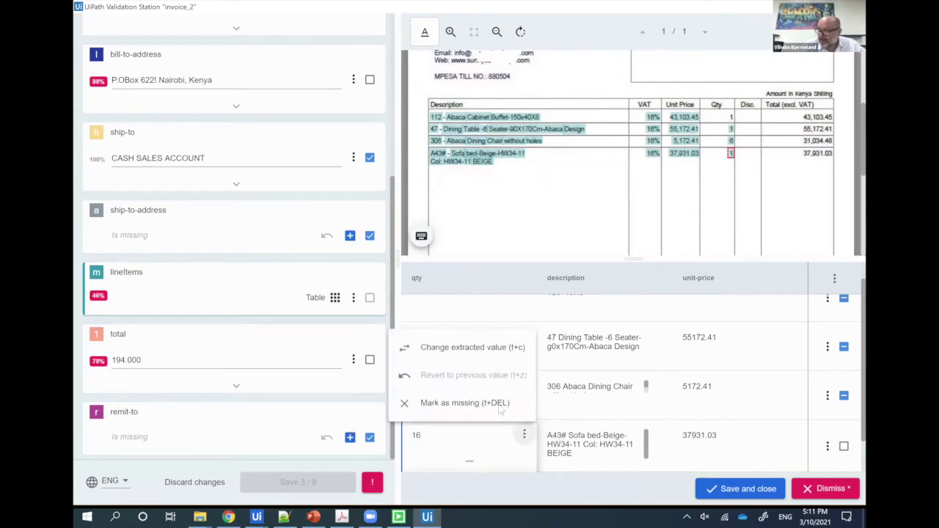
pyautogui.click(488, 344)
pyautogui.click(590, 453)
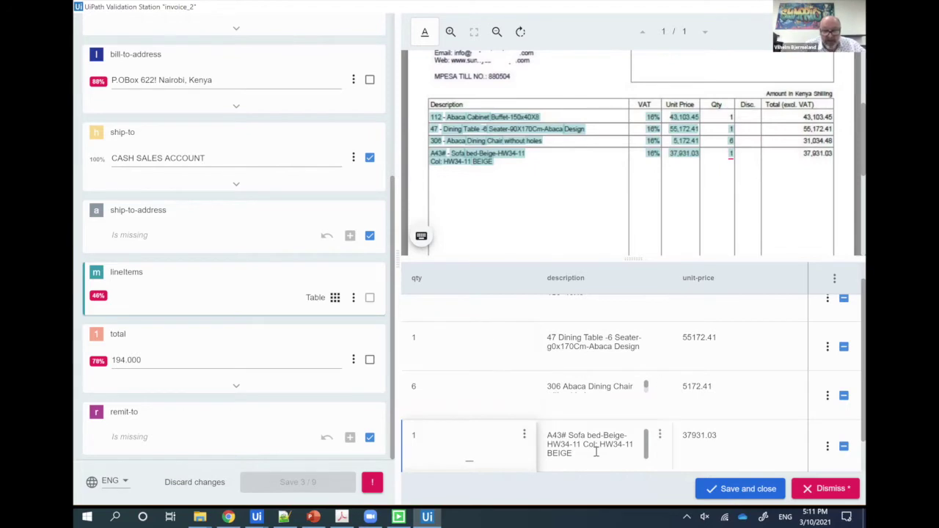
# Review the corrected line items and the confidence scores of all extracted invoice fields.
pyautogui.scroll(1, 693, 425)
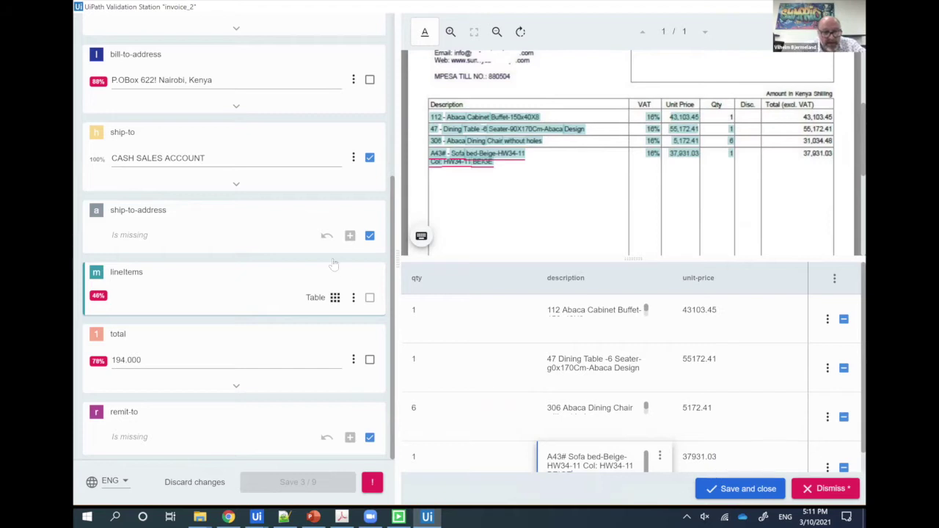
pyautogui.scroll(5, 319, 255)
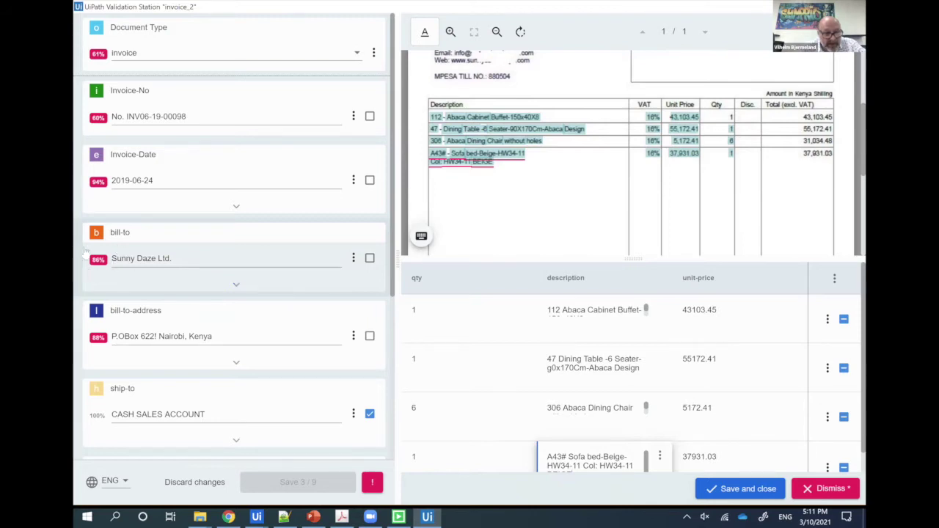
pyautogui.scroll(-1, 87, 273)
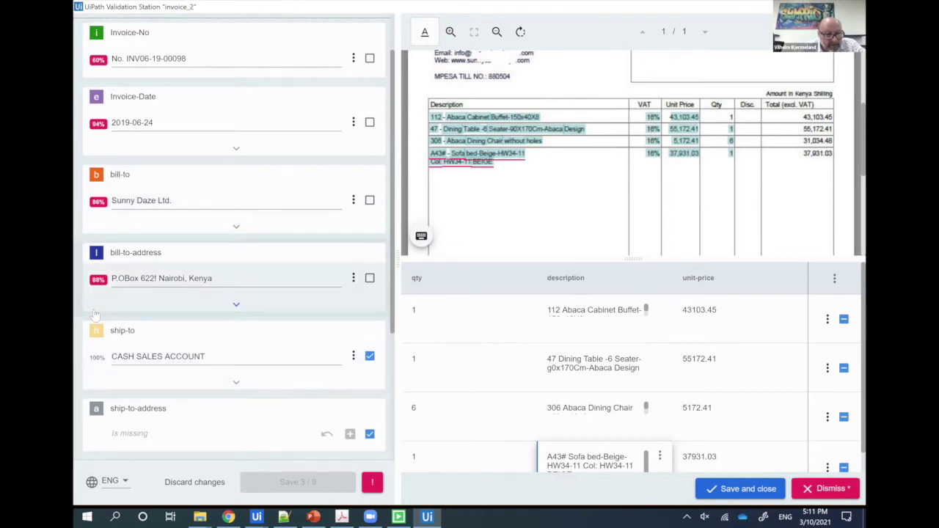
pyautogui.scroll(-1, 94, 317)
pyautogui.scroll(-2, 95, 315)
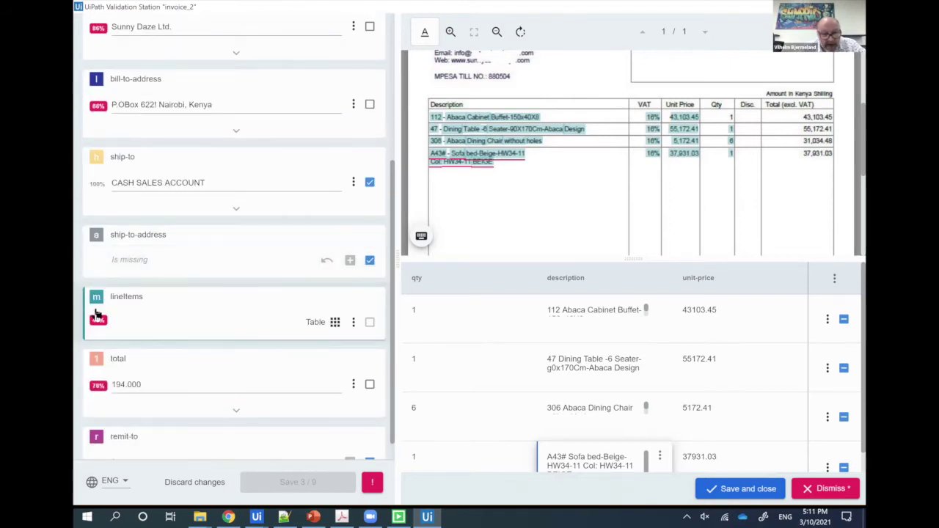
pyautogui.scroll(-1, 94, 323)
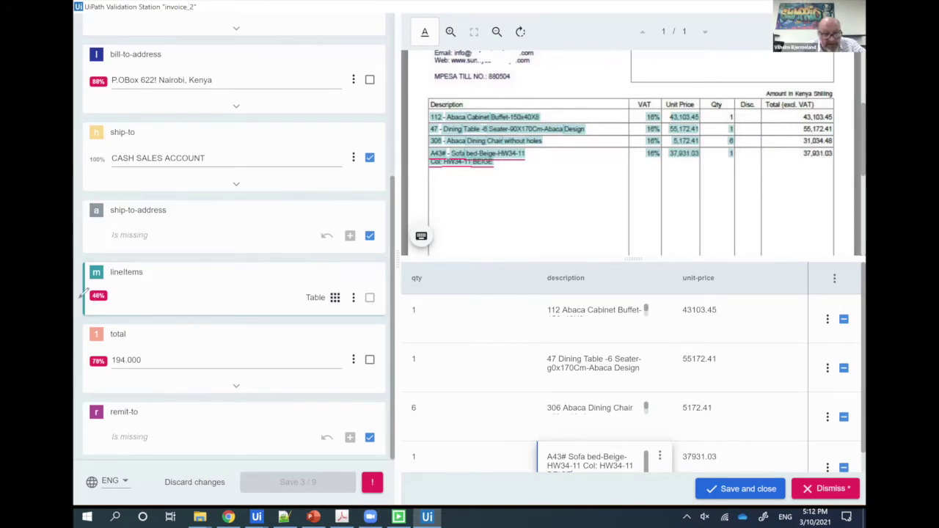
# Circle the confidence scores of the lineItems and total fields with the annotation pen, and erase the marks.
pyautogui.moveTo(119, 287); pyautogui.dragTo(110, 309)
pyautogui.moveTo(110, 346)
pyautogui.mouseDown()
pyautogui.moveTo(84, 359)
pyautogui.moveTo(111, 370)
pyautogui.mouseUp()
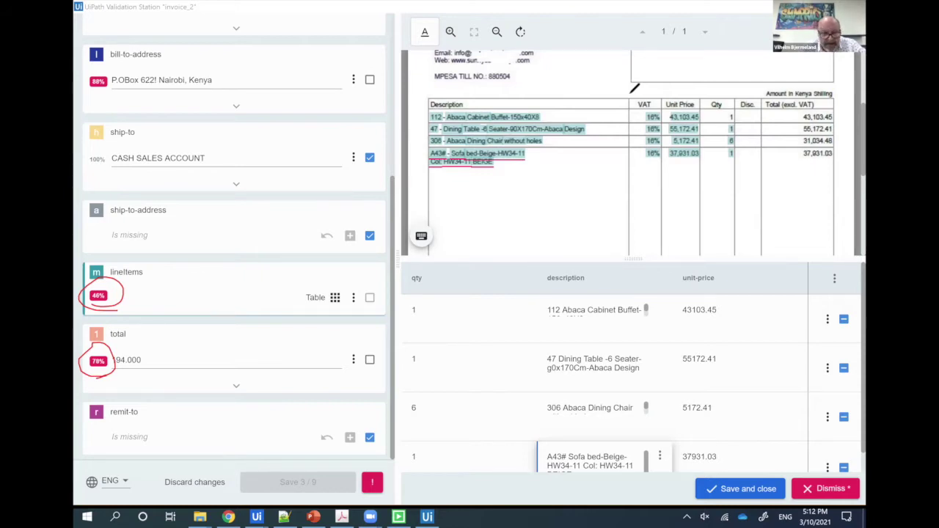
pyautogui.press('e')
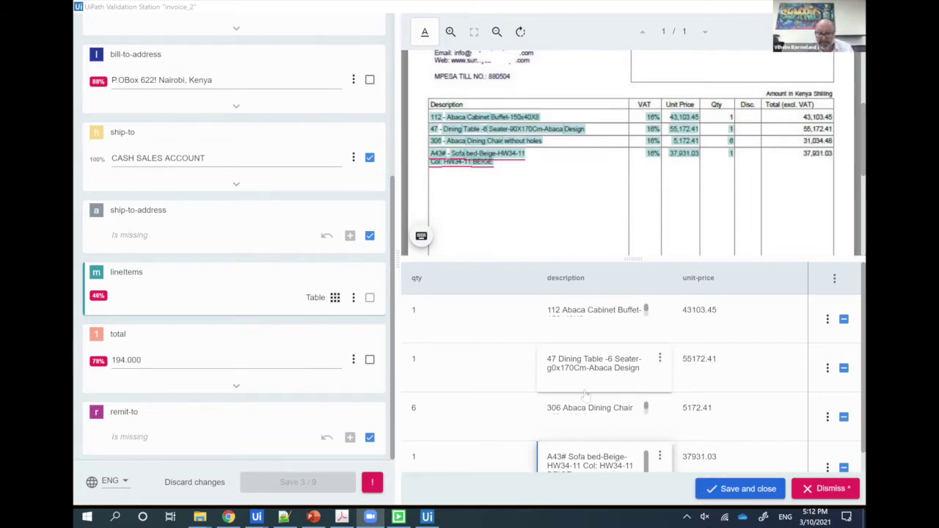
# Save the corrected line items table and save the invoice_2 validation, accepting the remaining unconfirmed fields.
pyautogui.scroll(-1, 434, 388)
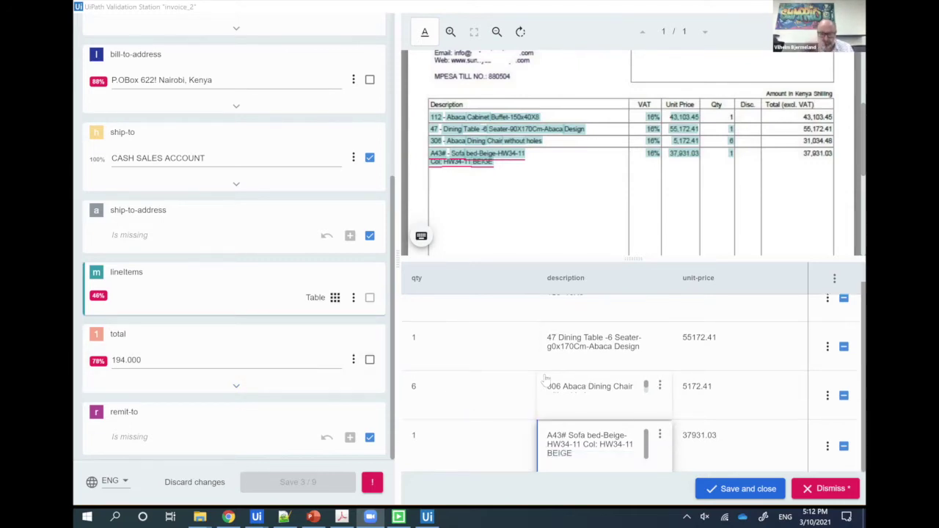
pyautogui.click(726, 490)
pyautogui.click(724, 487)
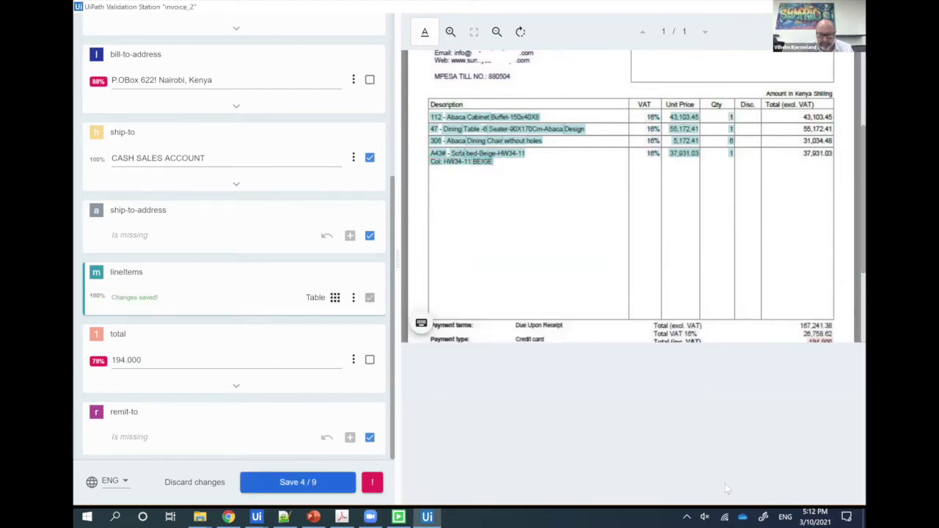
pyautogui.click(284, 482)
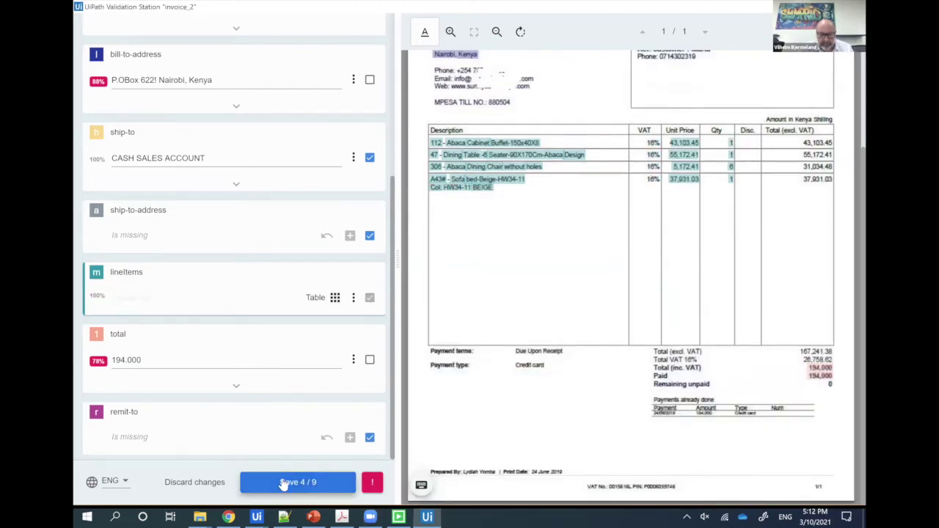
pyautogui.click(283, 482)
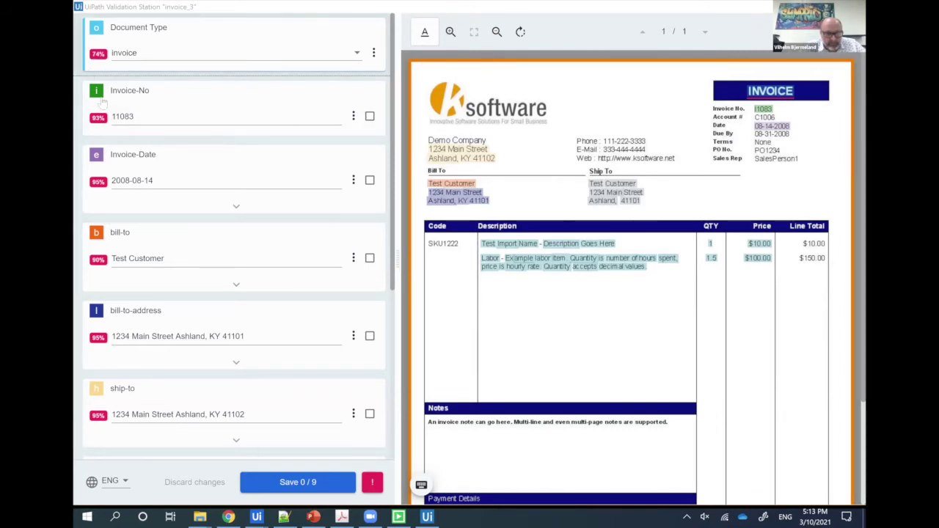
# Check and confirm the extracted Invoice-No, Invoice-Date, bill-to and bill-to-address fields of invoice_3.
pyautogui.click(200, 115)
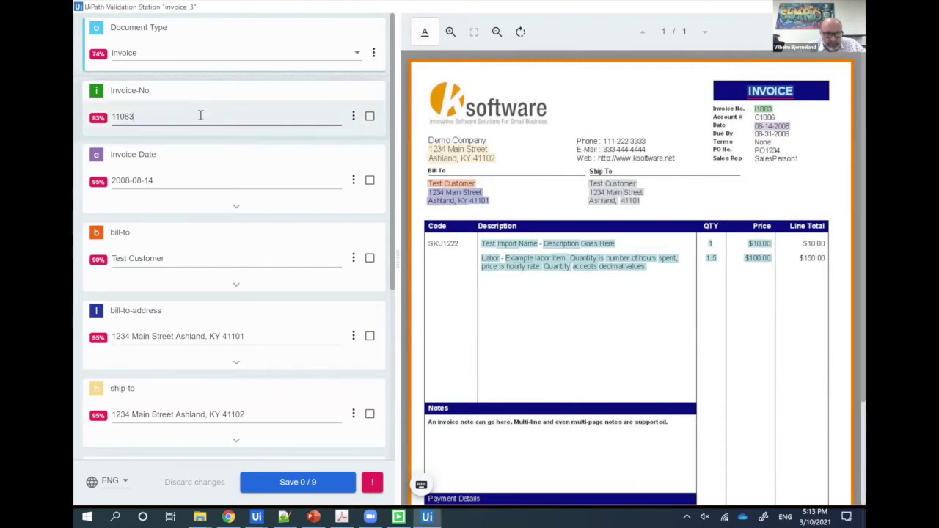
pyautogui.click(199, 177)
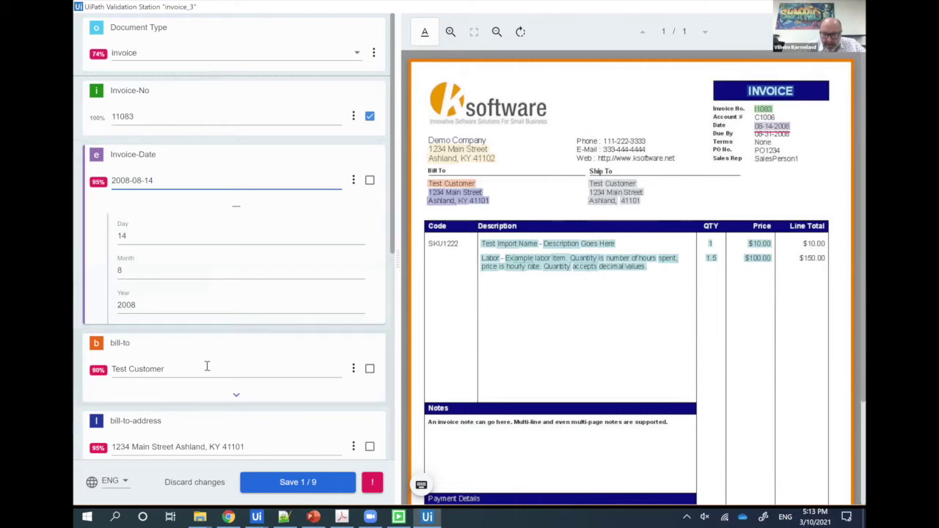
pyautogui.click(207, 368)
pyautogui.scroll(-1, 233, 282)
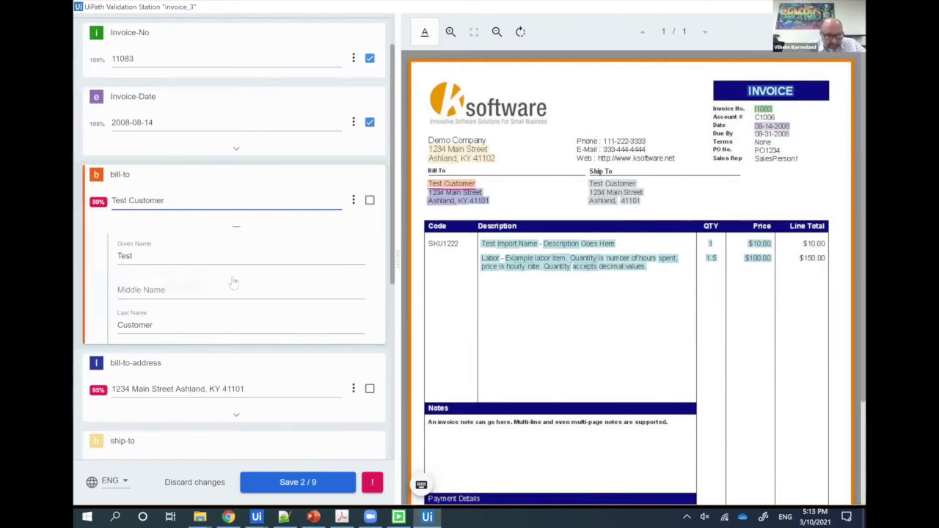
pyautogui.scroll(-1, 234, 283)
pyautogui.click(188, 330)
pyautogui.scroll(-1, 234, 286)
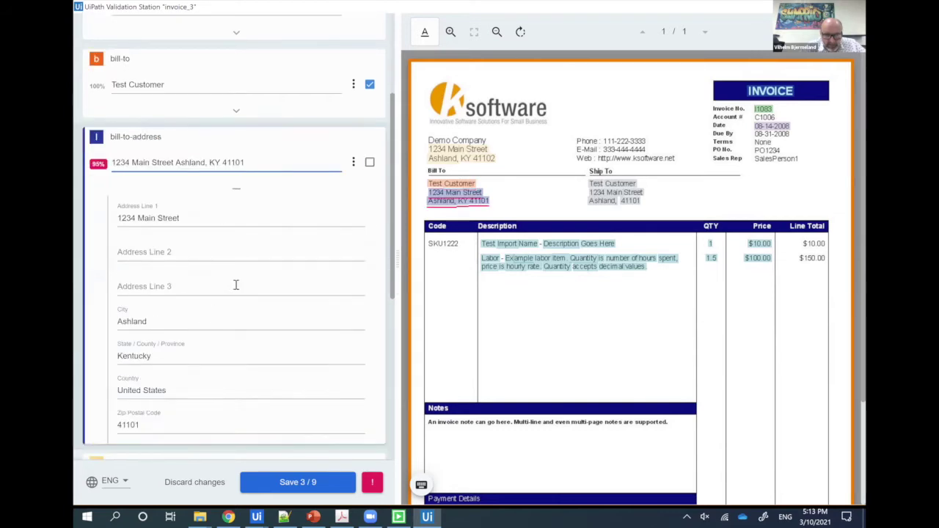
pyautogui.click(234, 197)
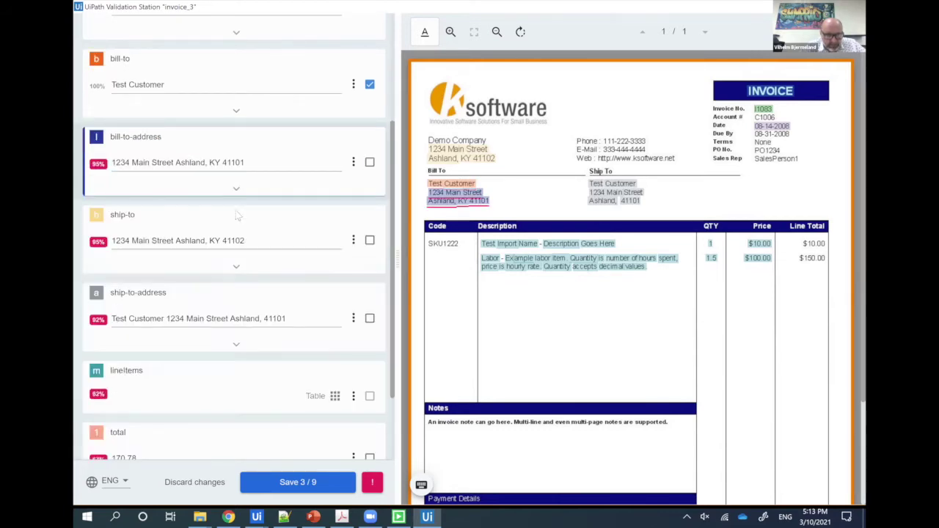
# Replace the extracted ship-to value with the customer name from the invoice's Ship To block.
pyautogui.click(264, 238)
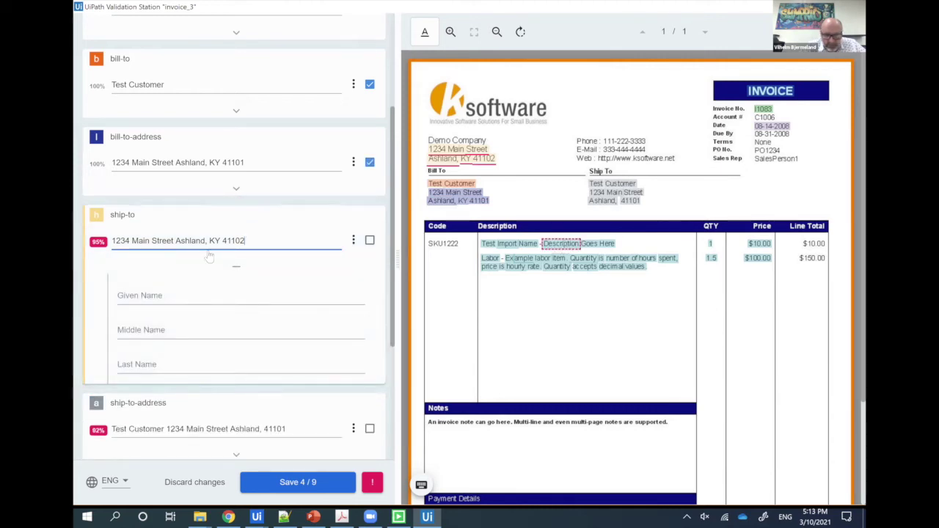
pyautogui.click(597, 187)
pyautogui.keyDown('ctrl'); pyautogui.click(616, 185); pyautogui.keyUp('ctrl')
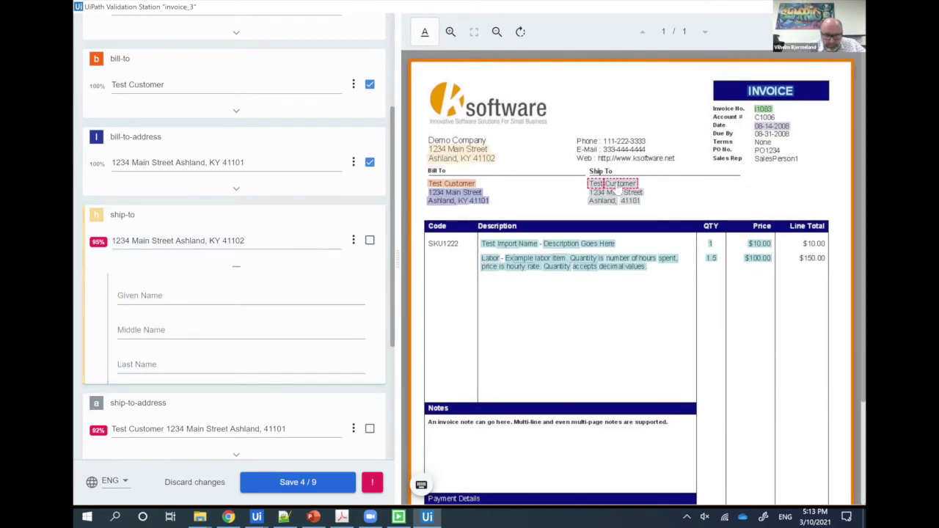
pyautogui.click(353, 240)
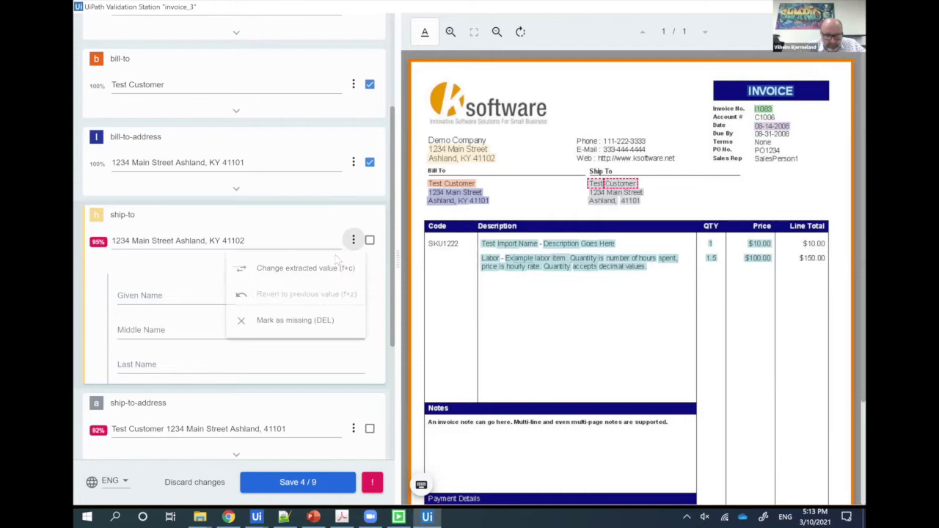
pyautogui.click(323, 268)
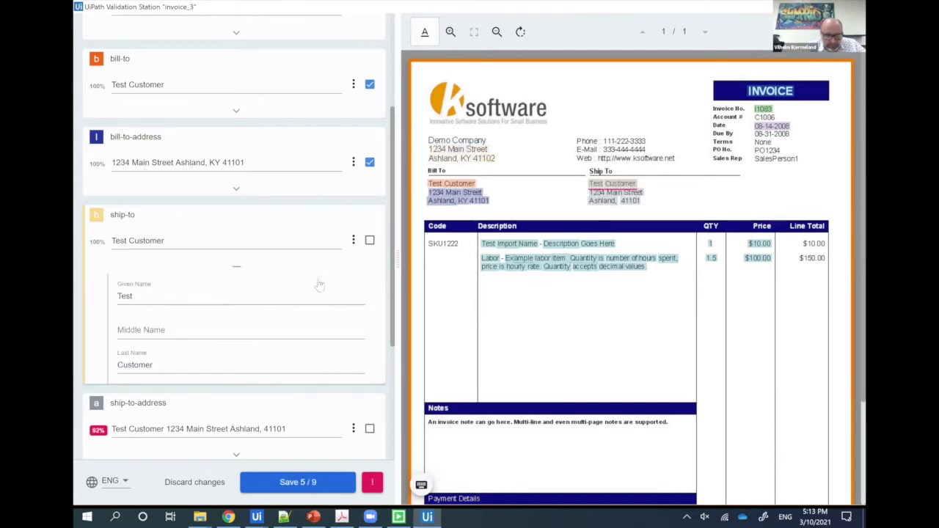
# Replace the extracted ship-to-address with only the street and city lines of the invoice's Ship To block, leaving out the customer name.
pyautogui.scroll(-2, 293, 301)
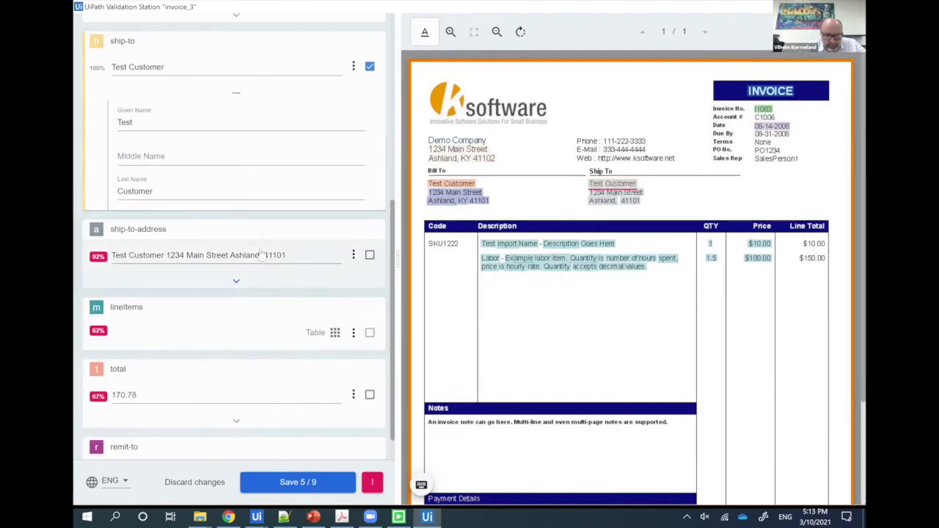
pyautogui.click(229, 255)
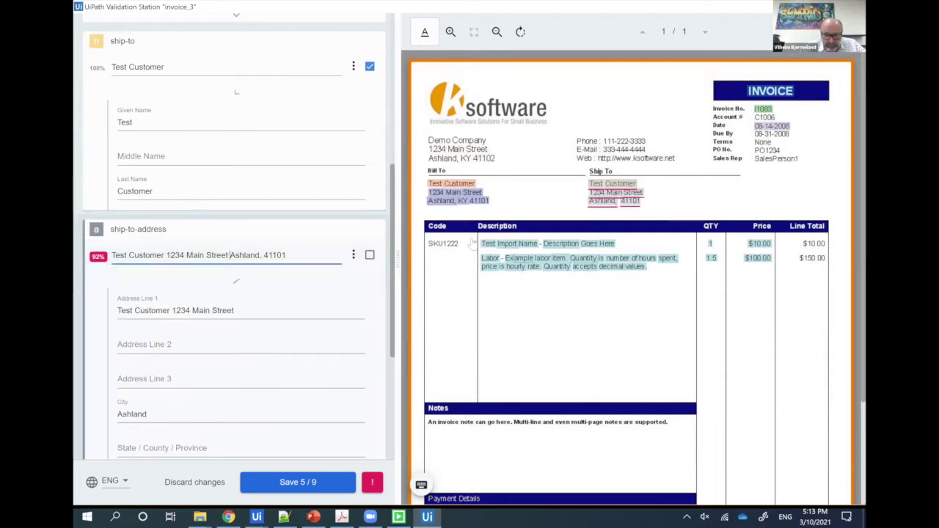
pyautogui.keyDown('shift'); pyautogui.click(631, 203); pyautogui.keyUp('shift')
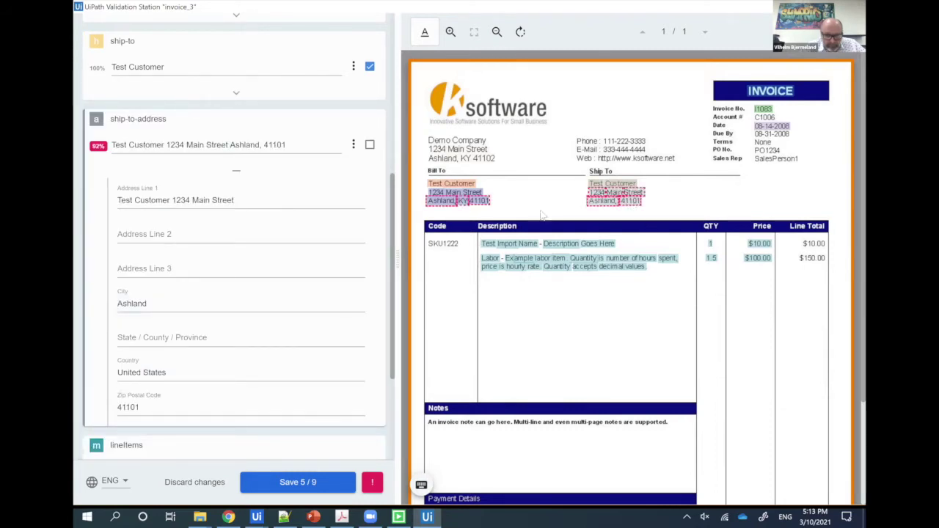
pyautogui.click(671, 208)
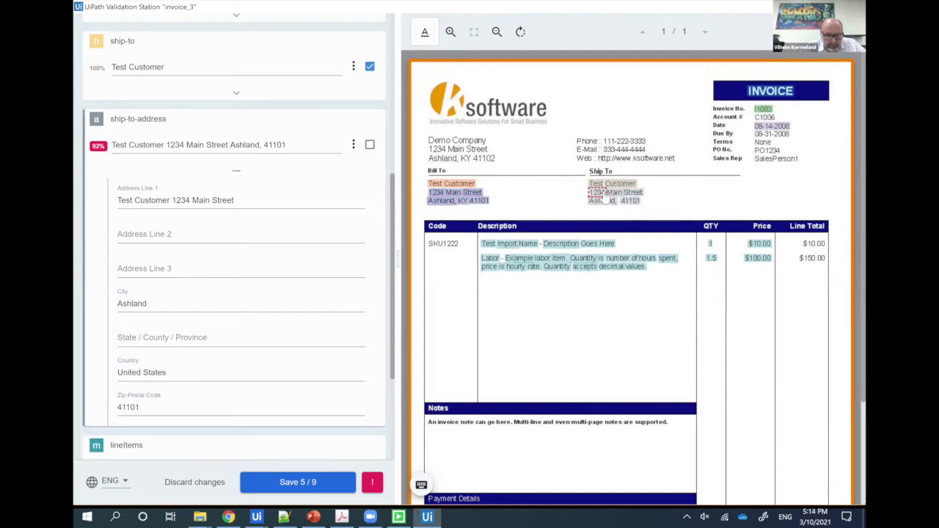
pyautogui.keyDown('ctrl'); pyautogui.click(613, 194); pyautogui.keyUp('ctrl')
pyautogui.keyDown('ctrl'); pyautogui.click(632, 195); pyautogui.keyUp('ctrl')
pyautogui.keyDown('ctrl'); pyautogui.click(632, 202); pyautogui.keyUp('ctrl')
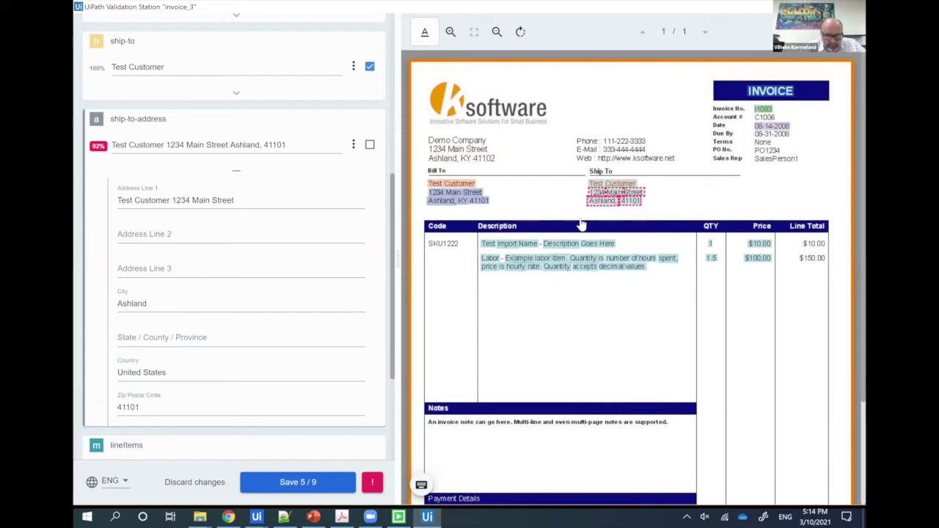
pyautogui.click(353, 145)
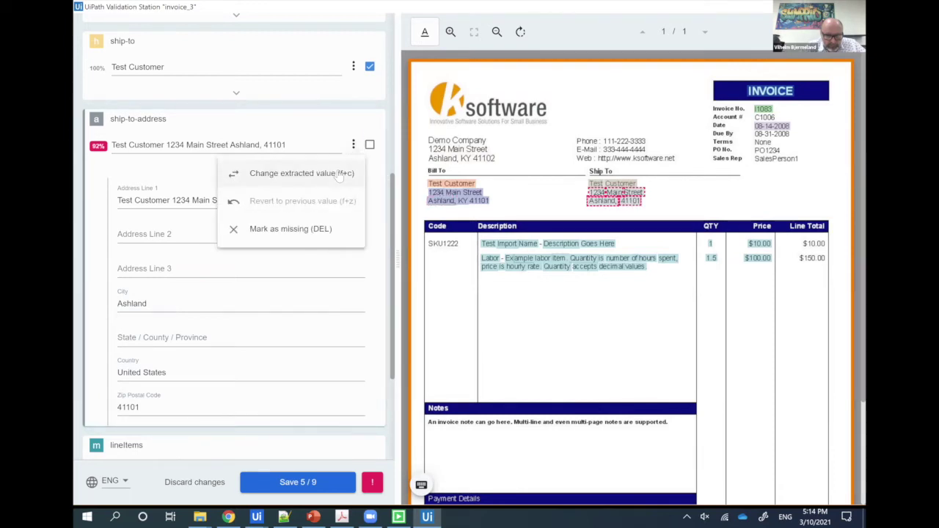
pyautogui.click(238, 173)
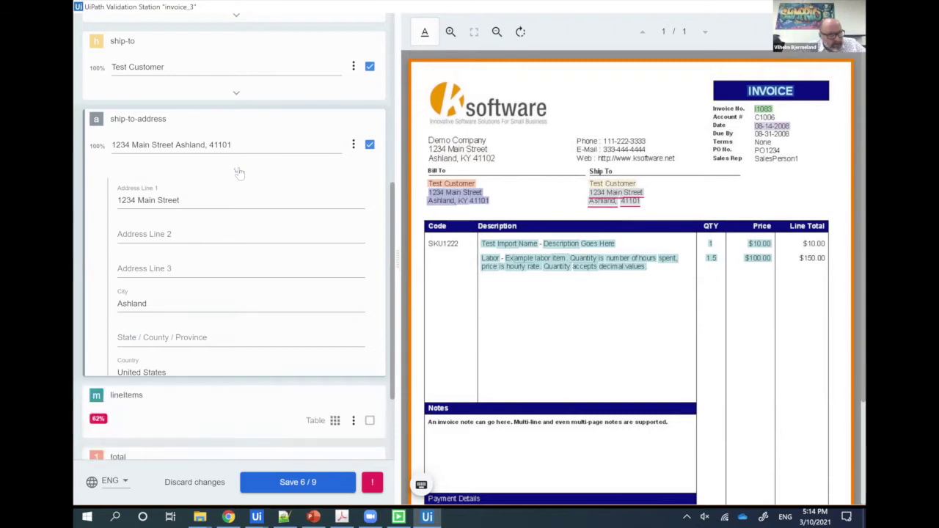
pyautogui.click(238, 171)
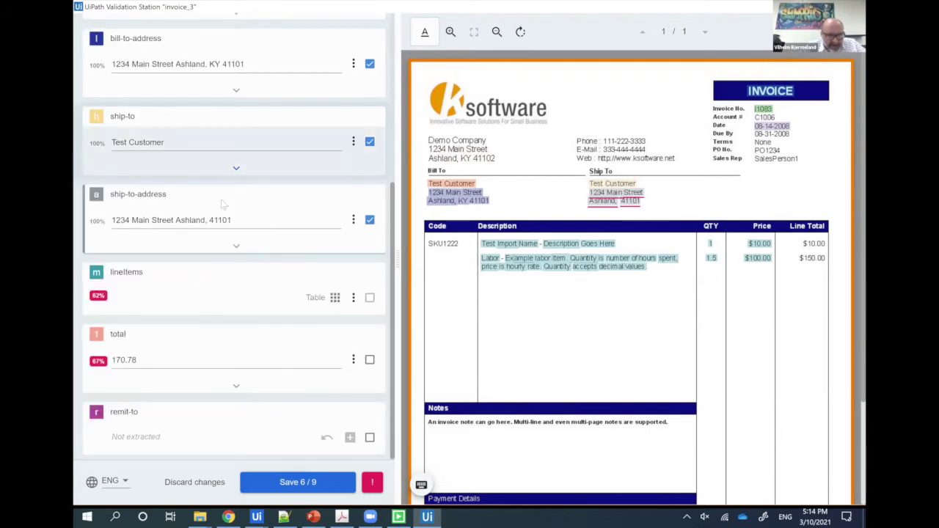
# Check the extracted line items against the invoice table and accept them, and confirm remit-to as missing.
pyautogui.click(220, 299)
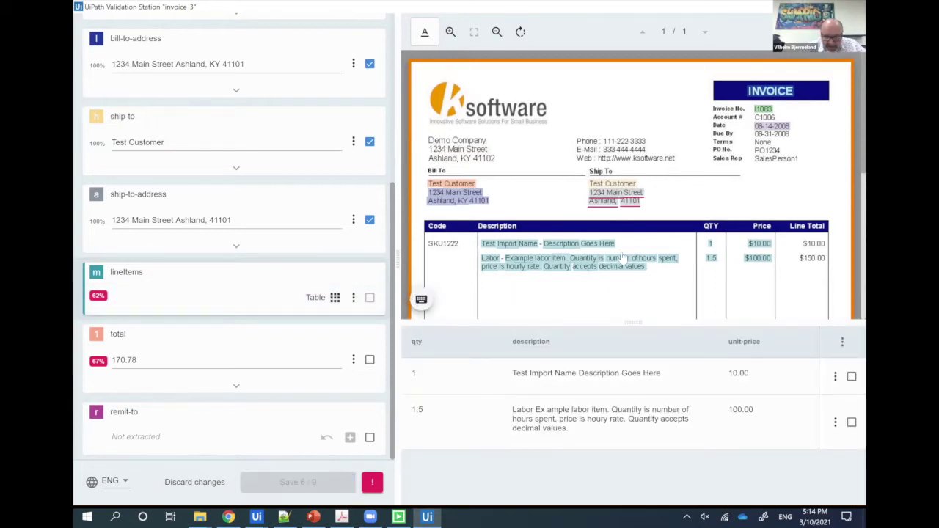
pyautogui.scroll(-5, 622, 255)
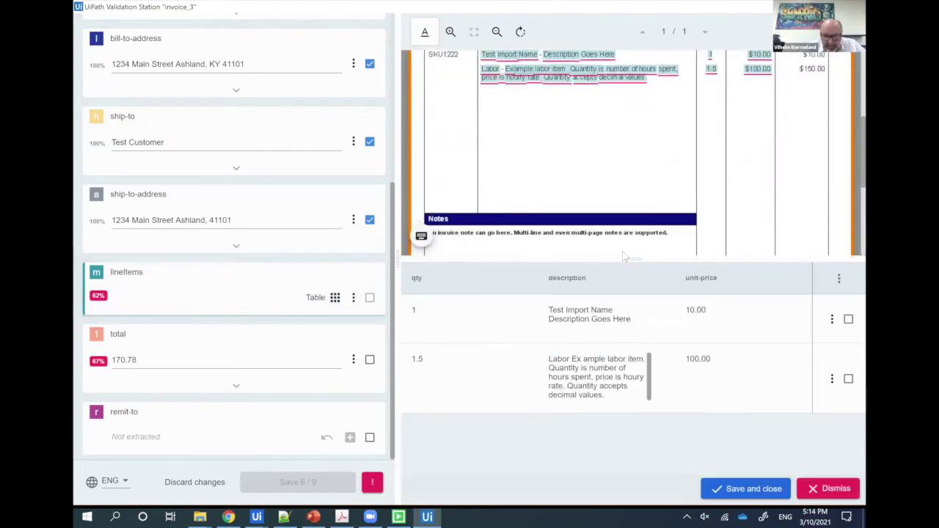
pyautogui.scroll(1, 642, 199)
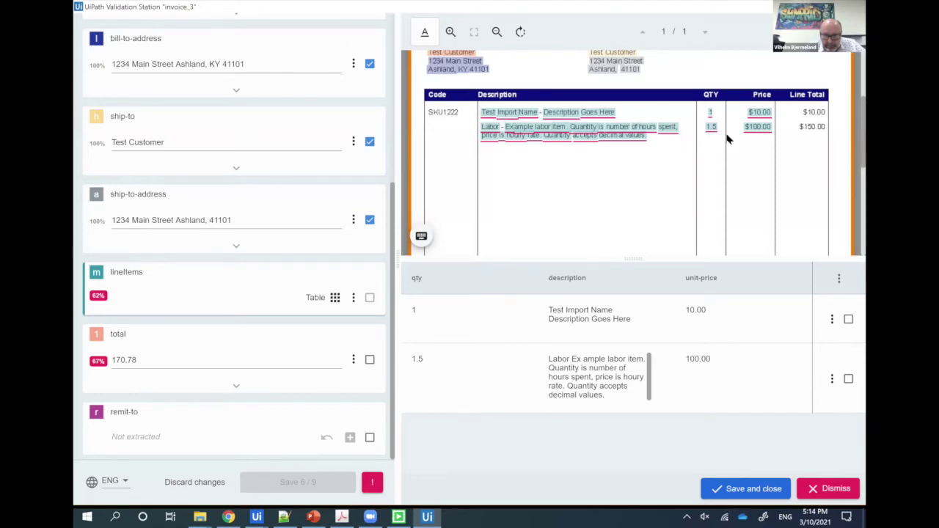
pyautogui.scroll(1, 748, 149)
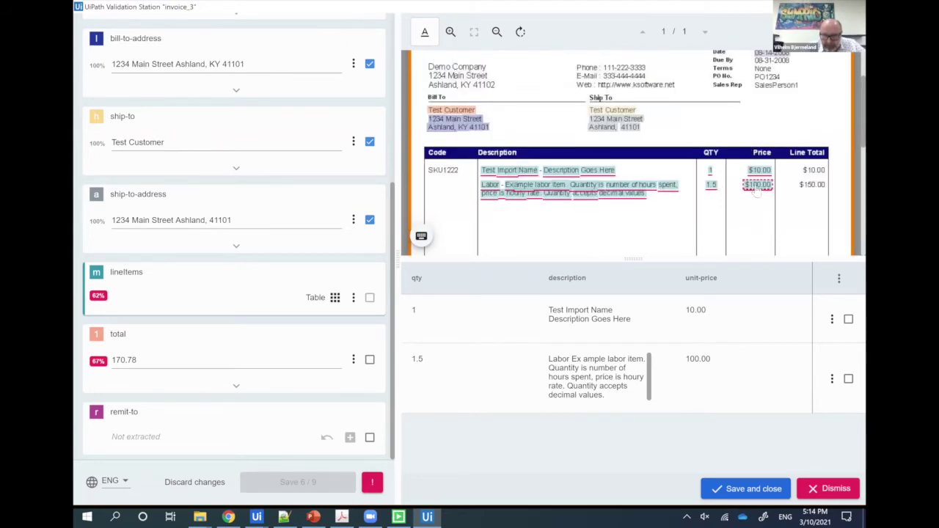
pyautogui.scroll(-1, 549, 156)
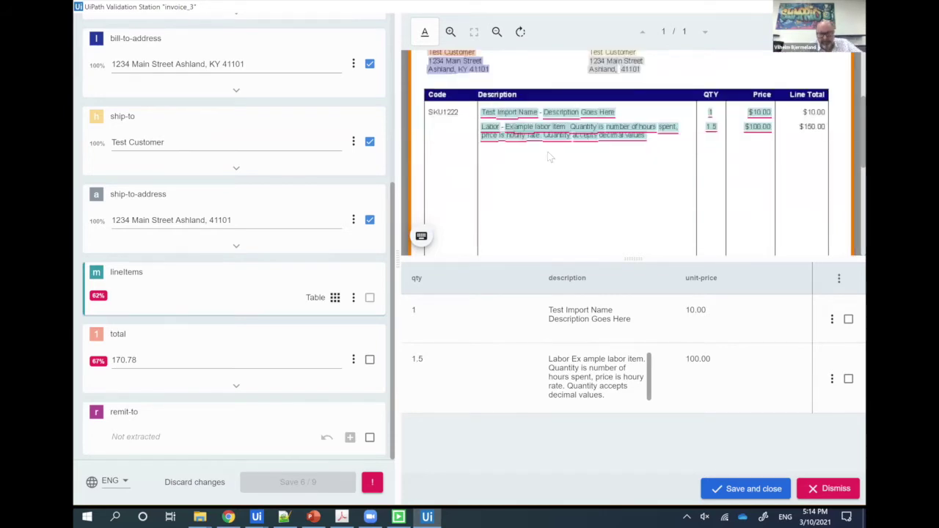
pyautogui.click(369, 437)
pyautogui.click(745, 488)
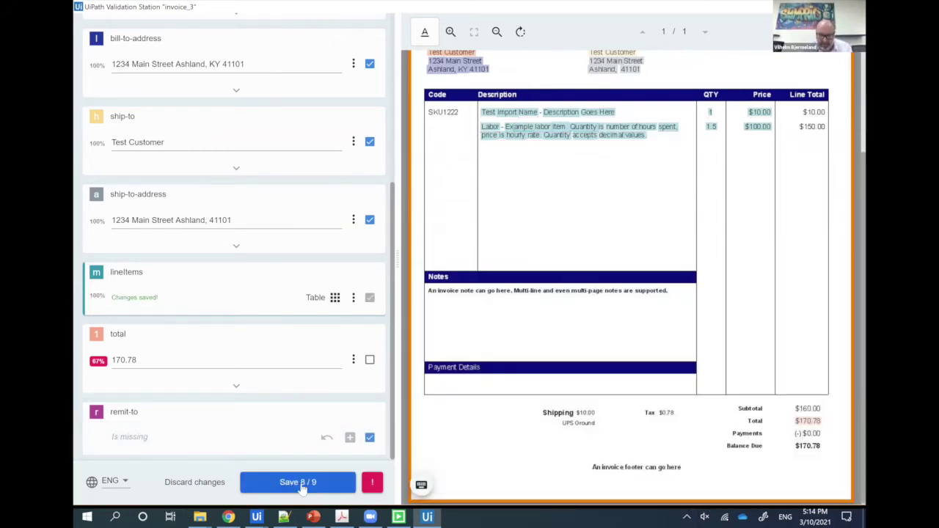
# Save the invoice_3 validation, letting the remaining total field be confirmed automatically.
pyautogui.click(302, 484)
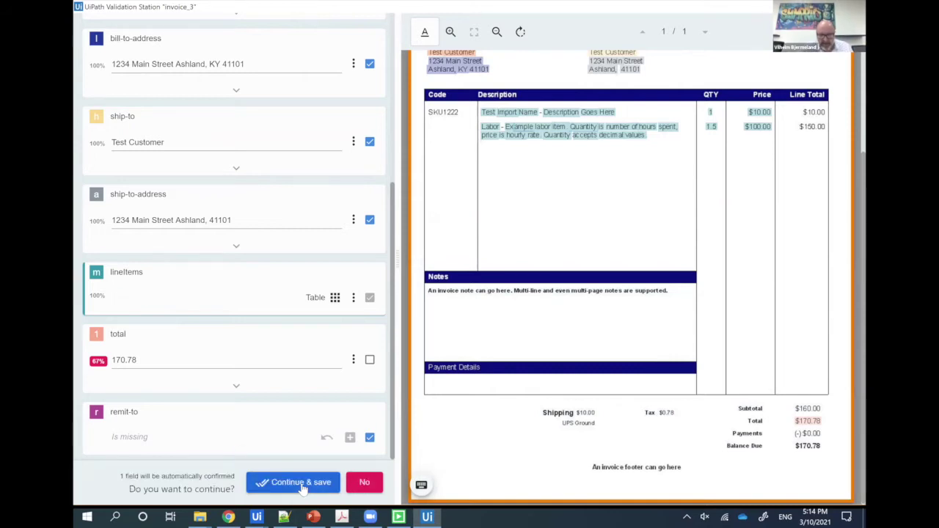
pyautogui.click(300, 486)
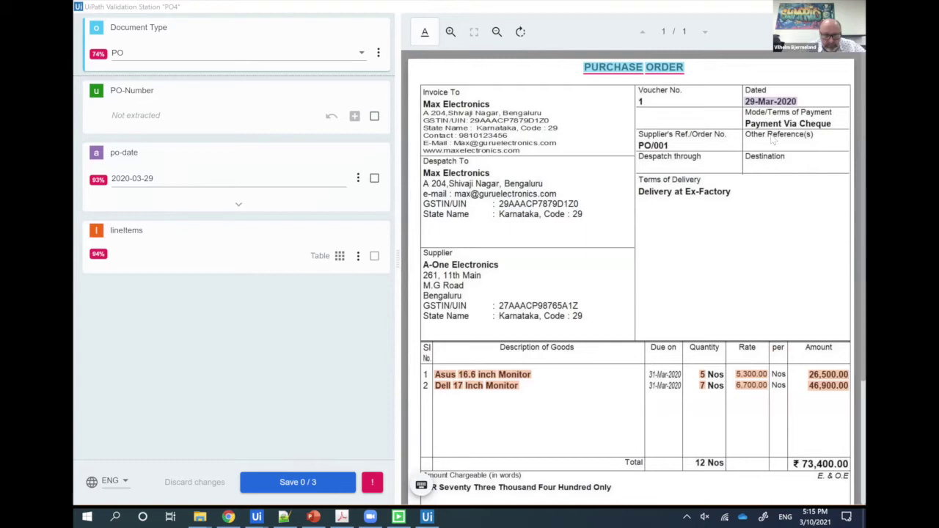
# Check and accept PO4's line items, and fill PO-Number with the order number from the Supplier's Ref./Order No. box.
pyautogui.click(193, 264)
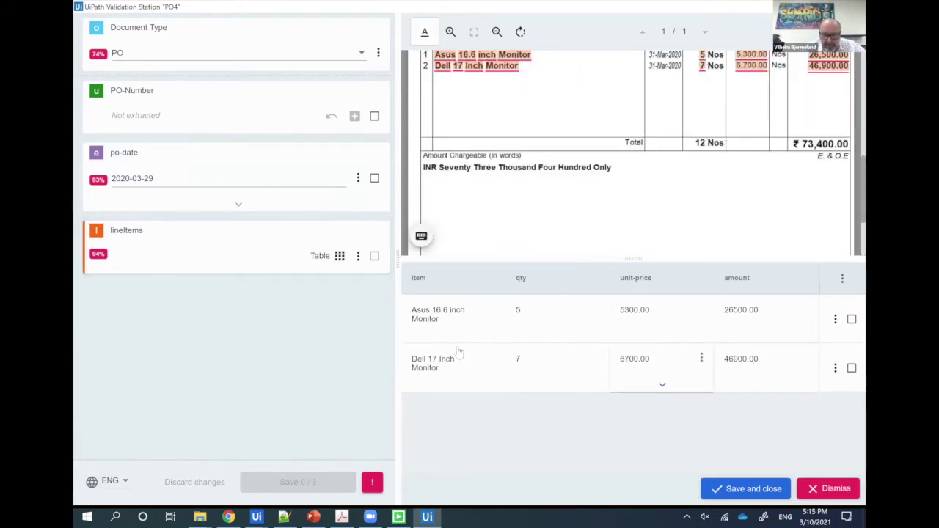
pyautogui.scroll(5, 616, 166)
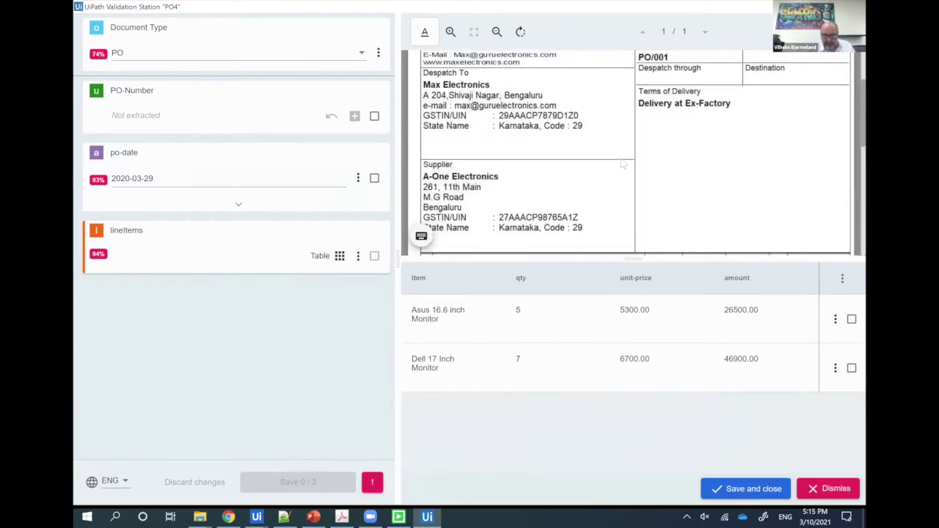
pyautogui.scroll(2, 616, 166)
pyautogui.click(654, 115)
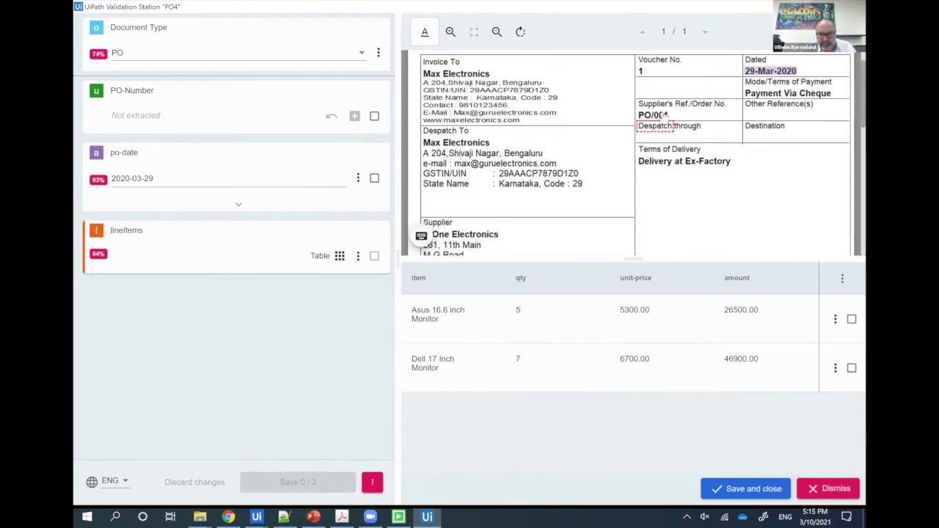
pyautogui.click(355, 116)
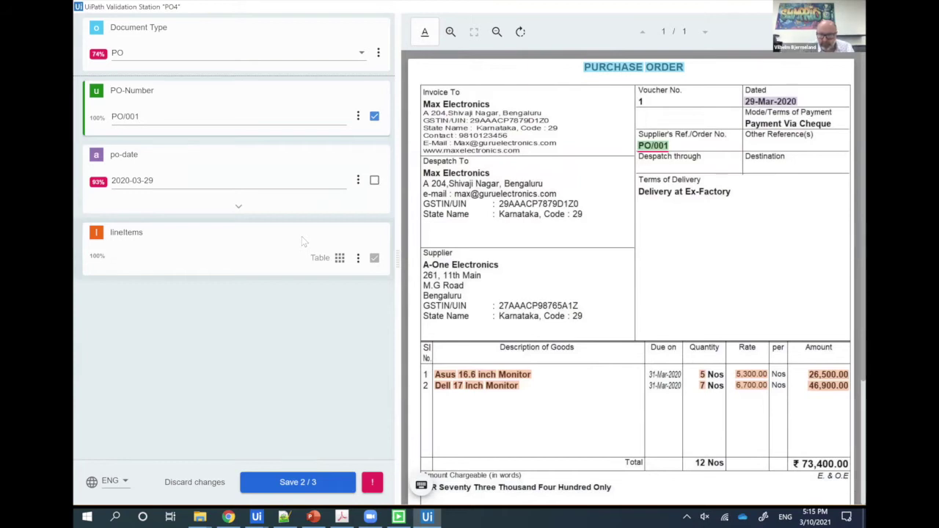
# Save the PO4 validation, accepting the po-date field as extracted.
pyautogui.click(304, 480)
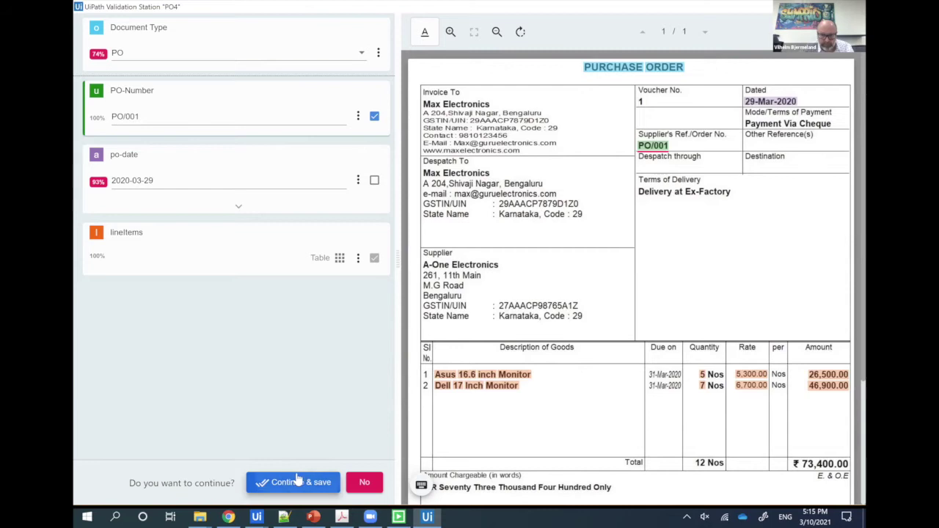
pyautogui.click(299, 480)
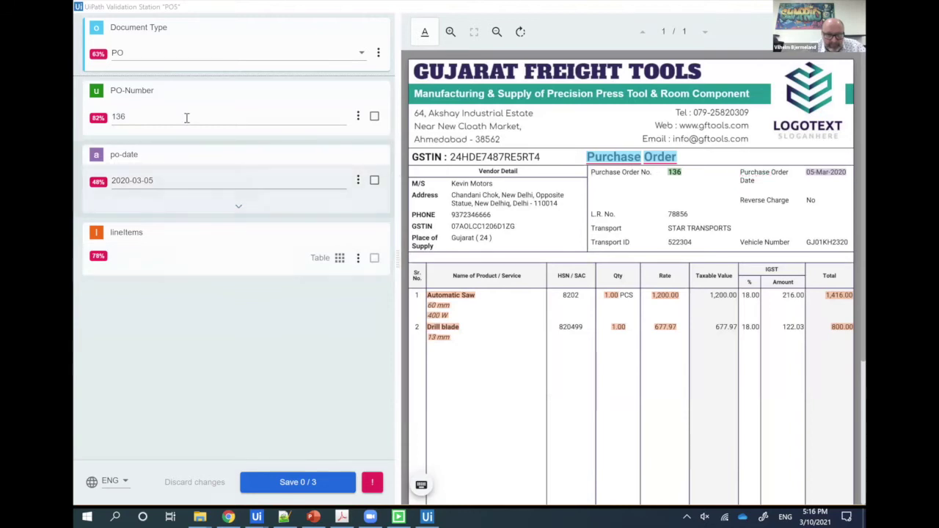
# Check and accept PO5's line items, and save its validation with PO-Number and po-date accepted as extracted.
pyautogui.click(190, 263)
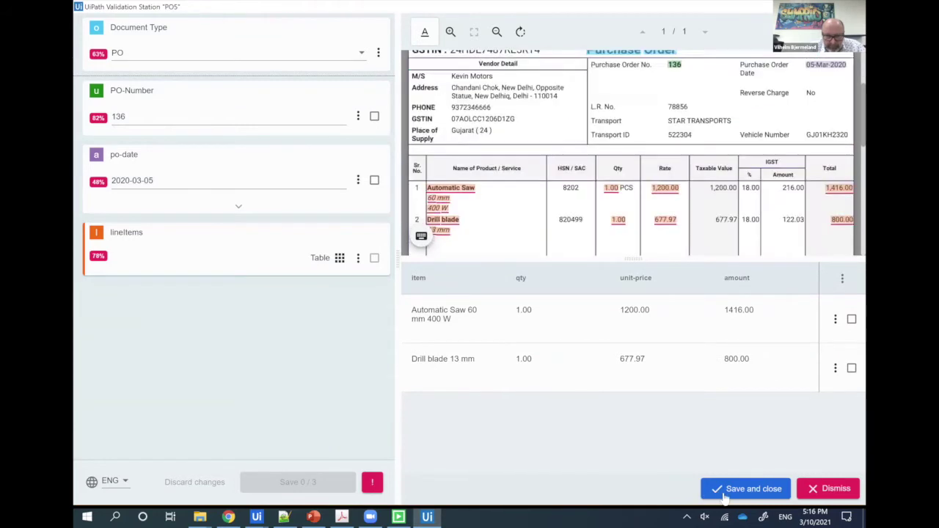
pyautogui.click(724, 496)
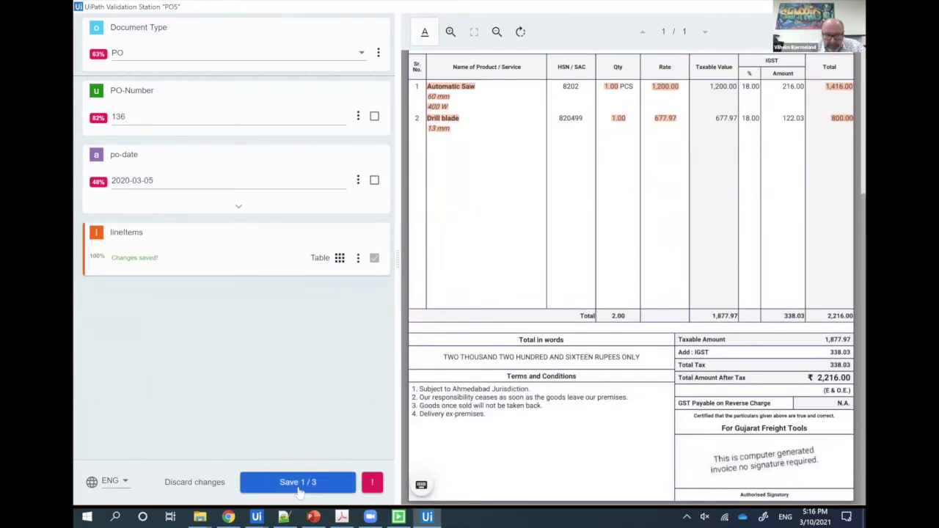
pyautogui.click(299, 489)
pyautogui.click(299, 490)
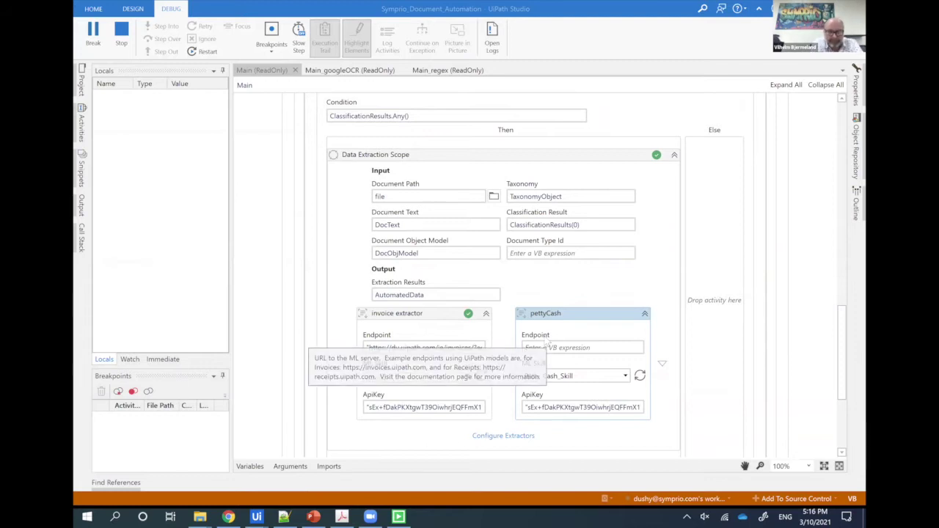
# Save the PO7 validation, letting PO-Number, po-date and lineItems be confirmed automatically.
pyautogui.scroll(1, 676, 292)
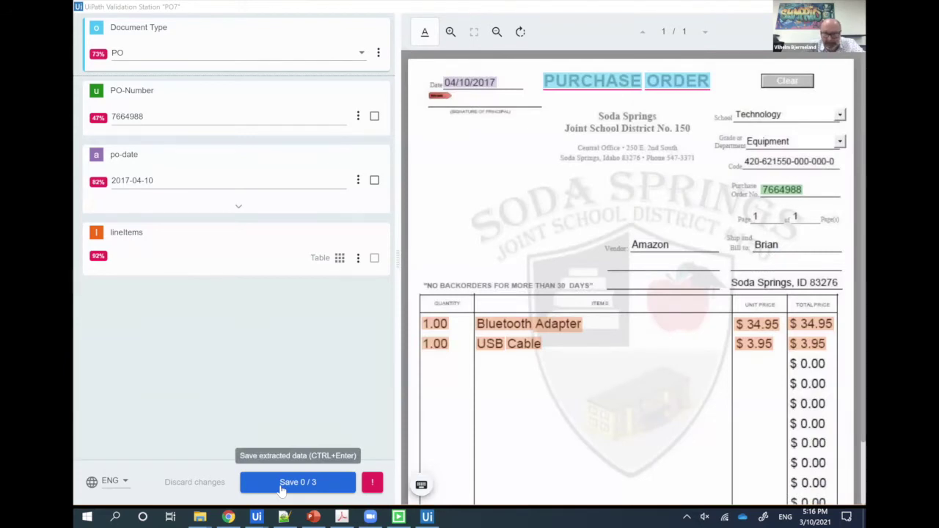
pyautogui.click(281, 488)
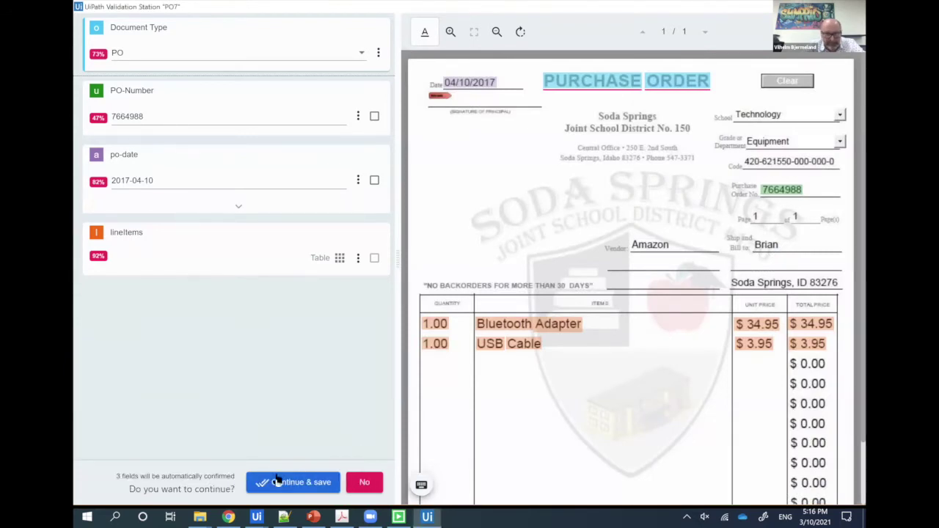
pyautogui.click(279, 481)
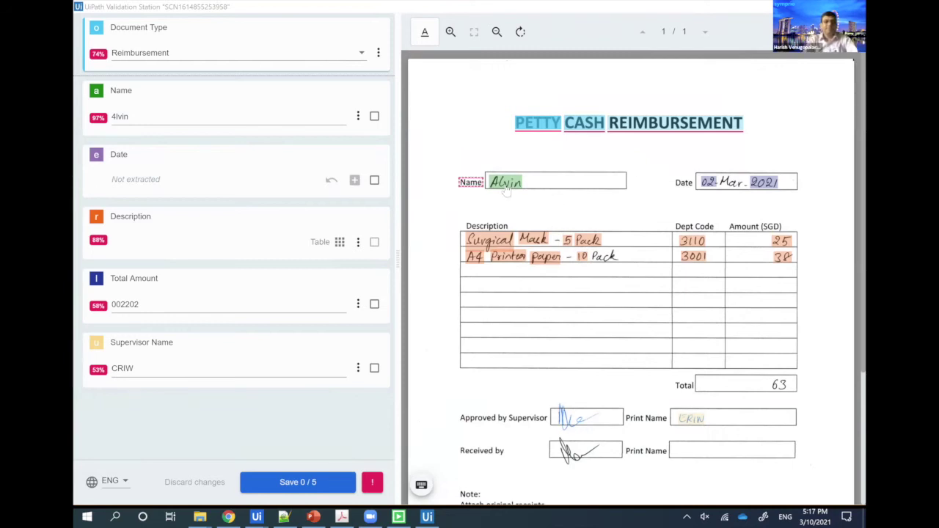
# Correct the misread Name field of the handwritten petty cash reimbursement with the claimant's name and confirm it.
pyautogui.click(149, 114)
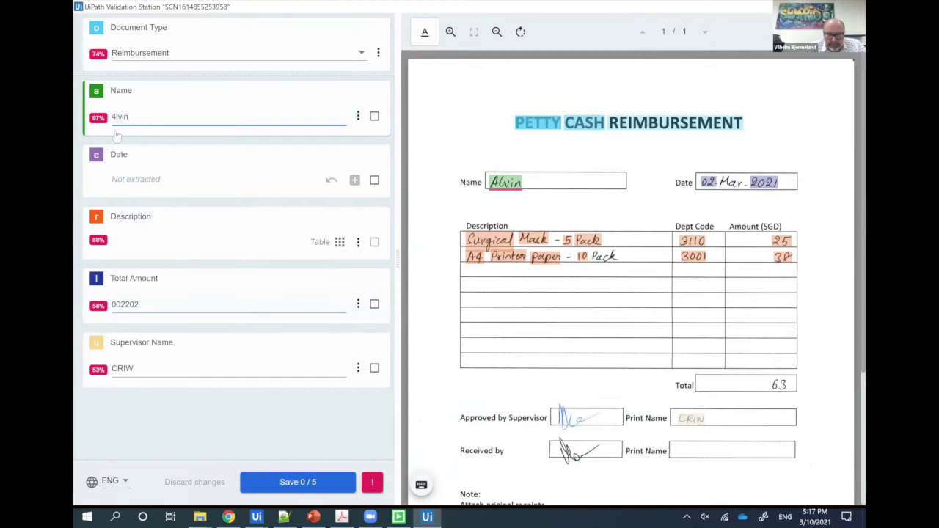
pyautogui.moveTo(139, 117); pyautogui.dragTo(78, 126)
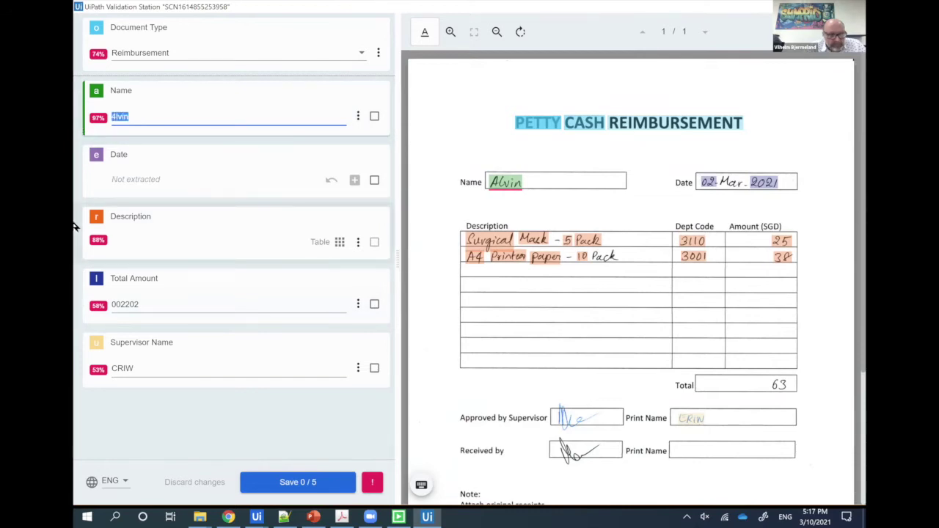
pyautogui.write('Alw')
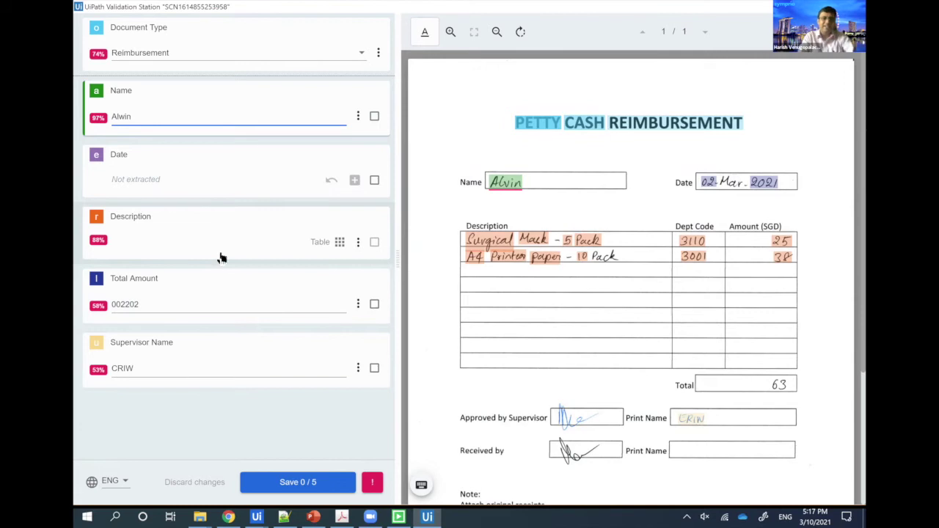
pyautogui.press('Return')
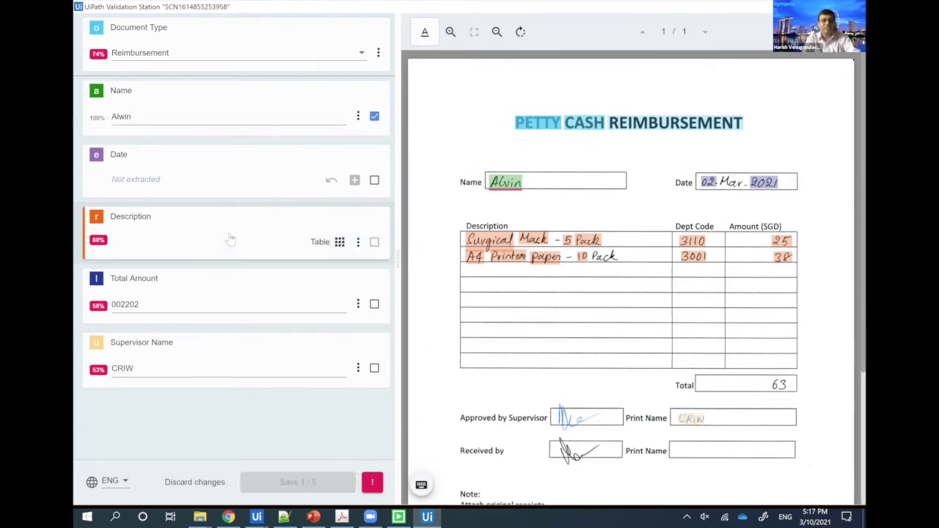
# Review the extracted Description rows against the handwritten form's table and save them as extracted.
pyautogui.click(230, 239)
pyautogui.scroll(-3, 648, 196)
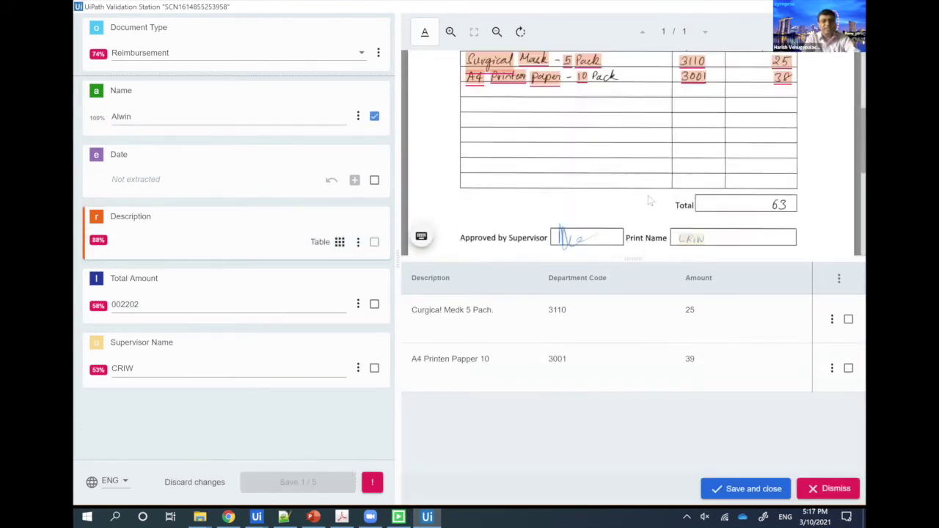
pyautogui.scroll(1, 647, 196)
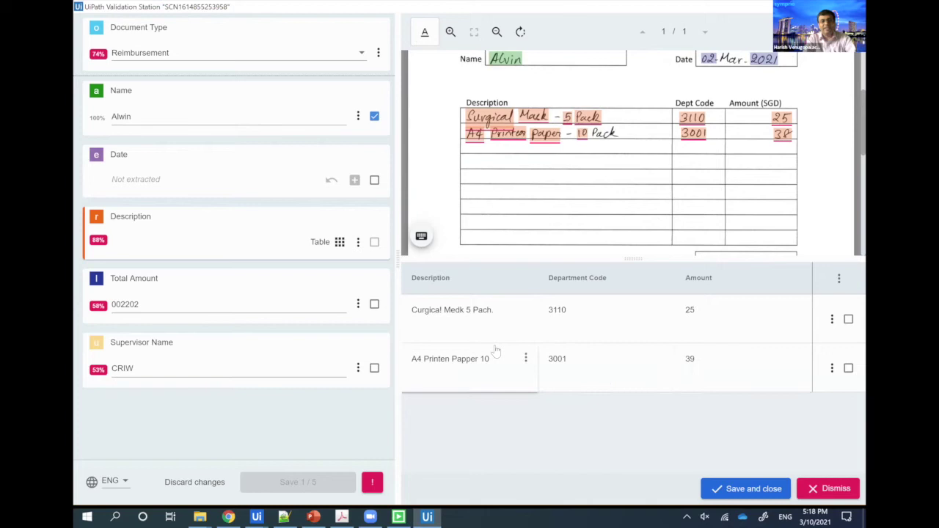
pyautogui.click(741, 491)
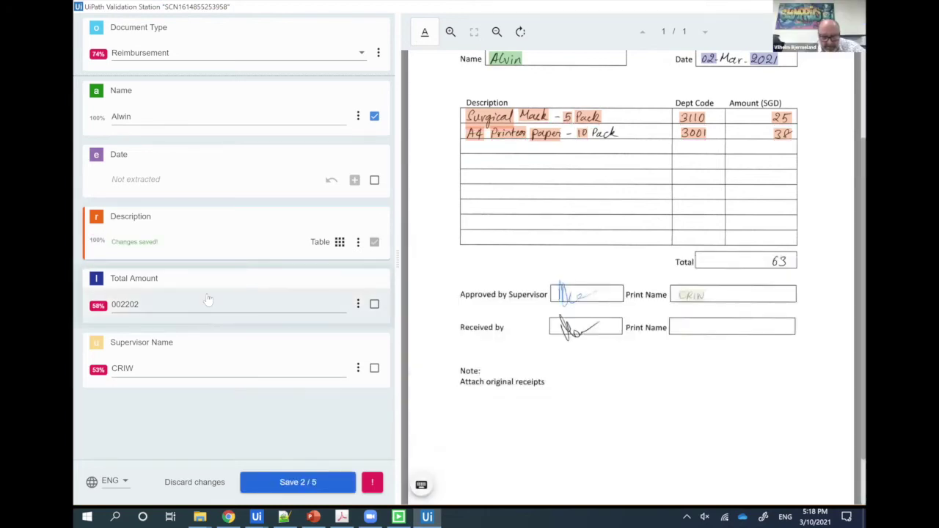
# Replace the extracted Total Amount with the handwritten 63 from the form's Total box.
pyautogui.click(204, 301)
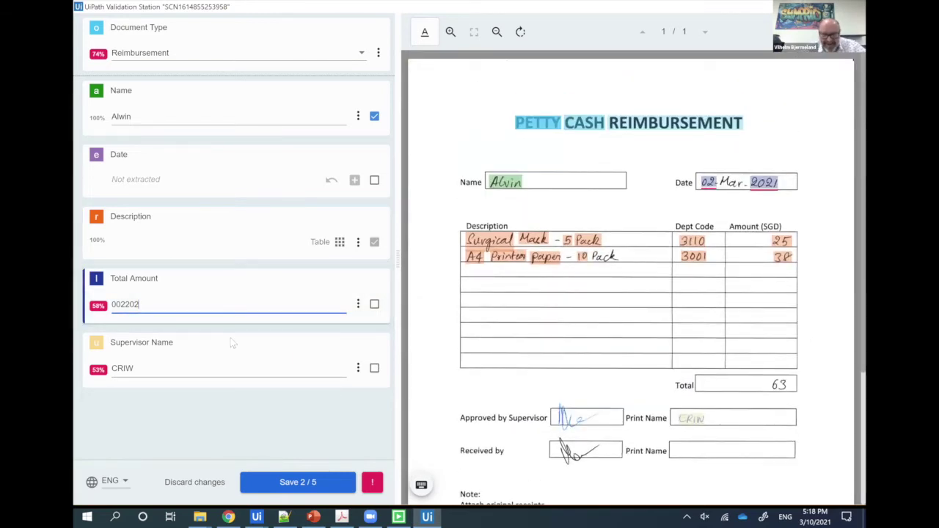
pyautogui.click(775, 385)
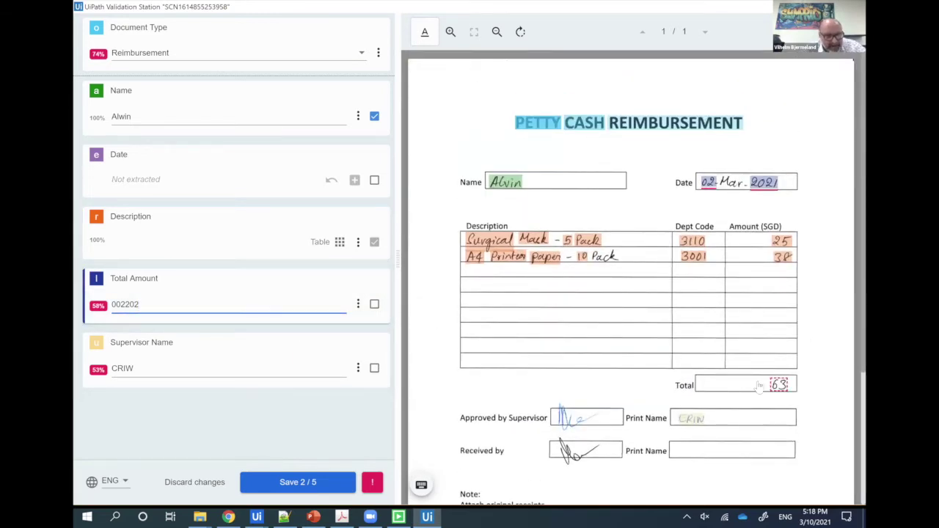
pyautogui.click(358, 304)
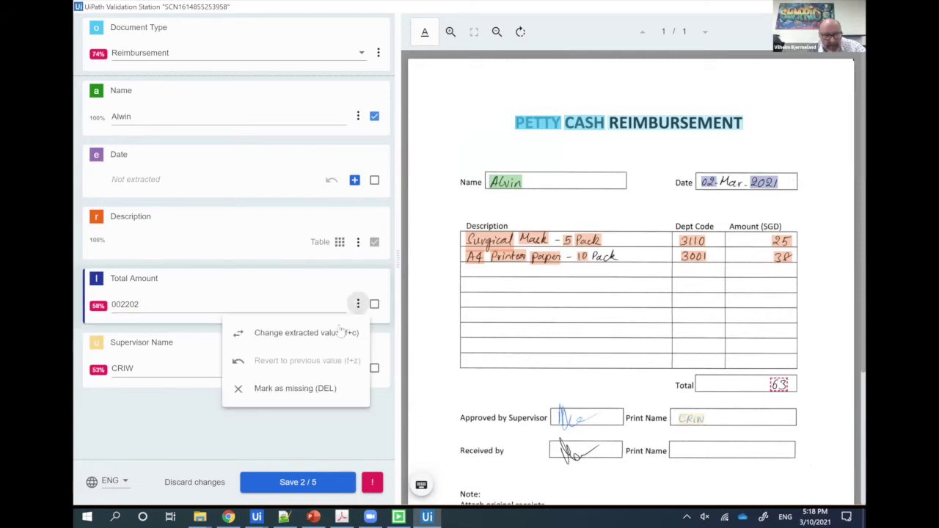
pyautogui.click(336, 328)
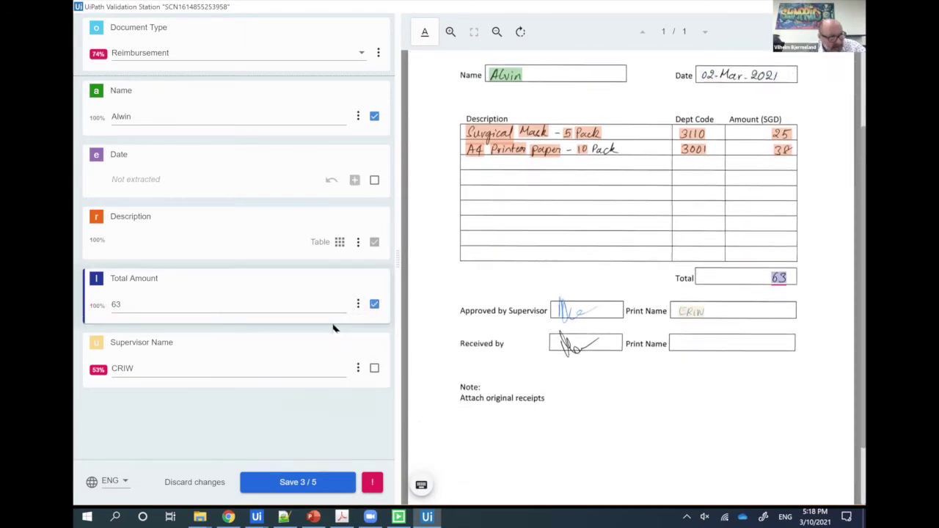
# Correct Supervisor Name to the supervisor's handwritten print name, and save the validation with Date left as not extracted.
pyautogui.click(115, 367)
pyautogui.press('Delete')
pyautogui.write('E')
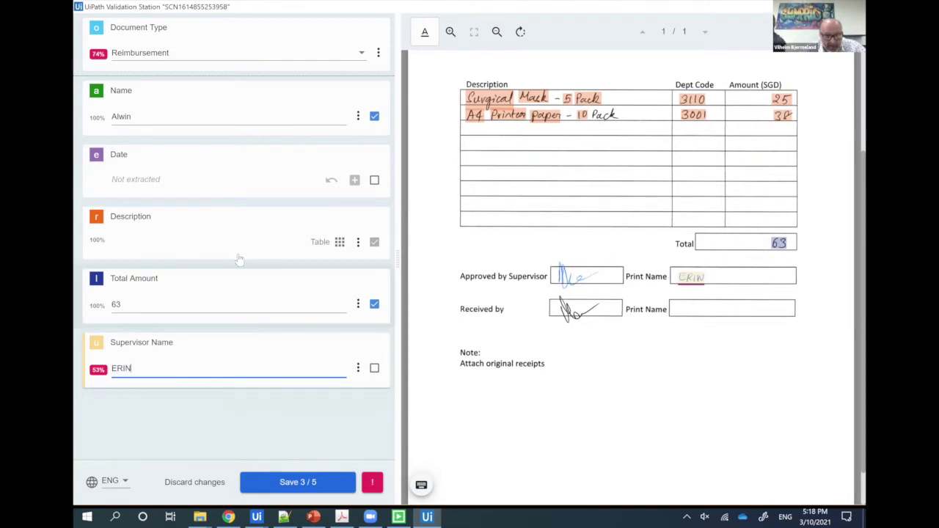
pyautogui.scroll(3, 600, 249)
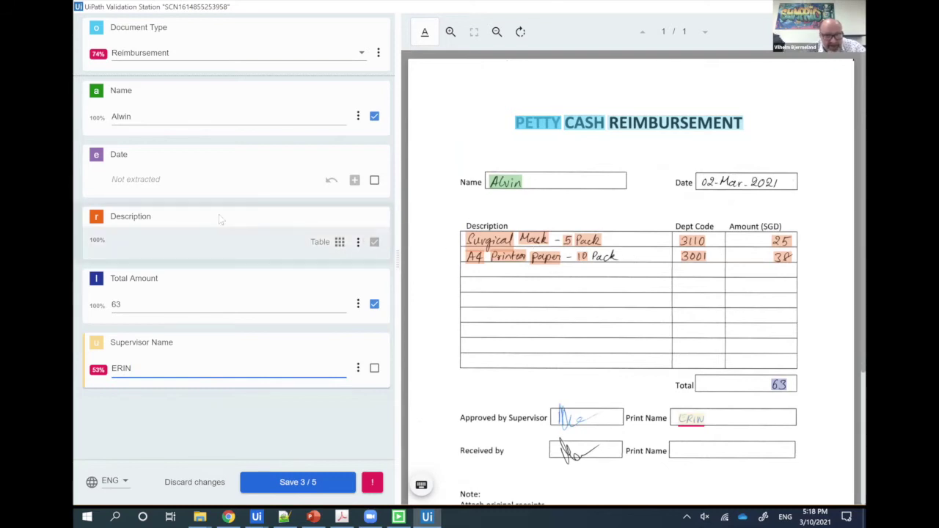
pyautogui.click(292, 484)
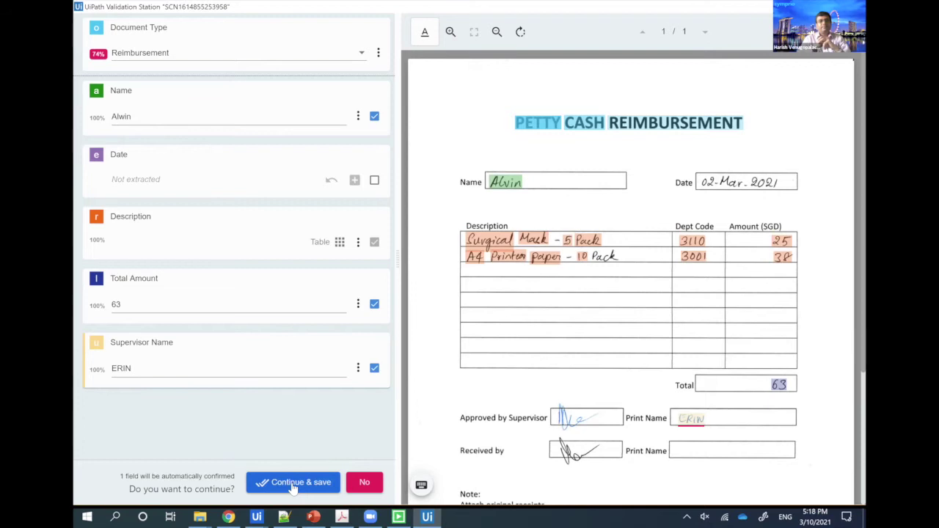
pyautogui.click(293, 483)
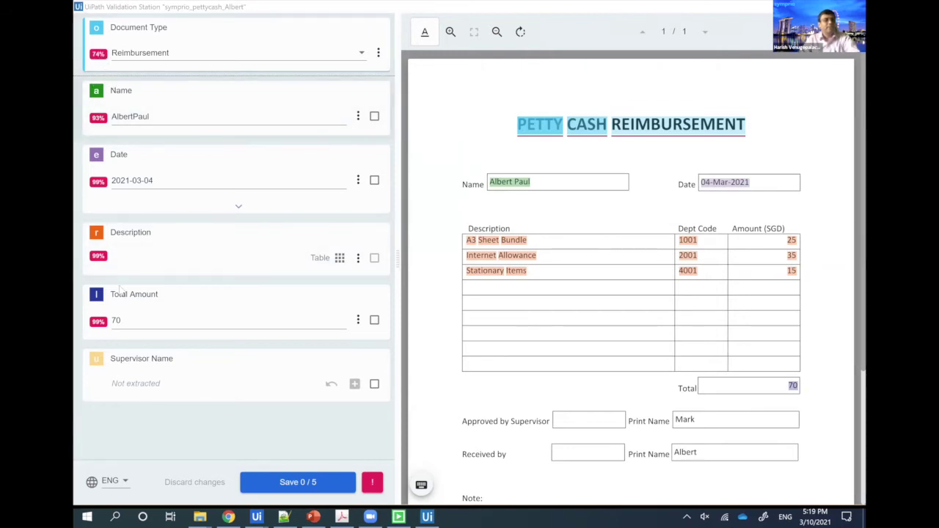
# Check the three extracted Description rows of the petty cash form totalling 70 against its table and accept them.
pyautogui.click(246, 388)
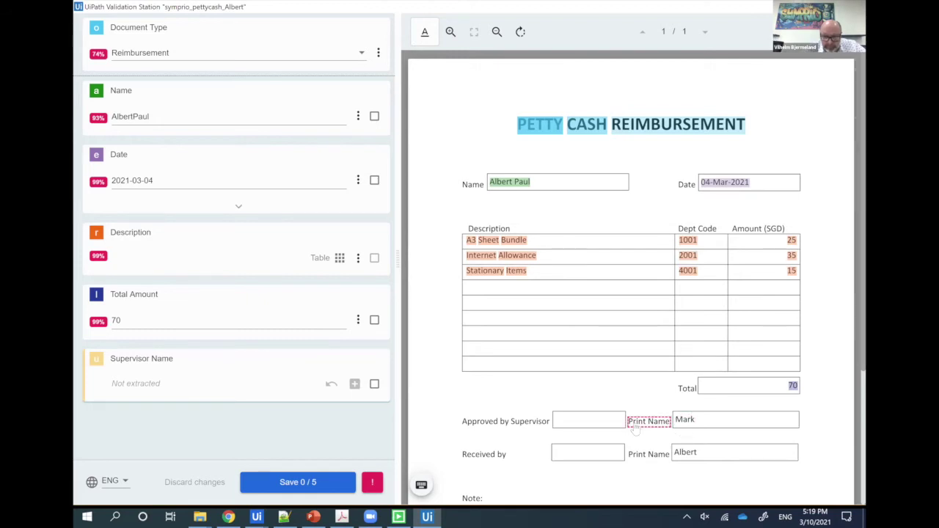
pyautogui.click(231, 262)
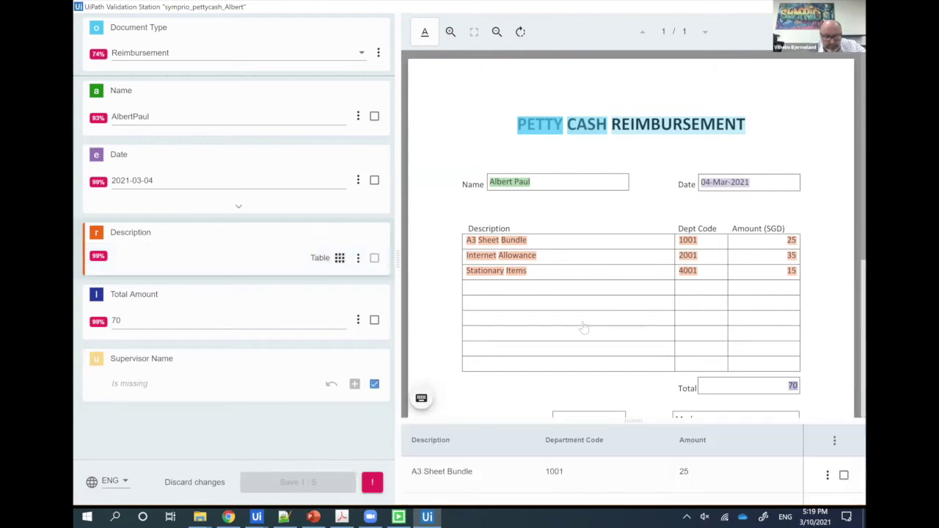
pyautogui.scroll(-2, 631, 191)
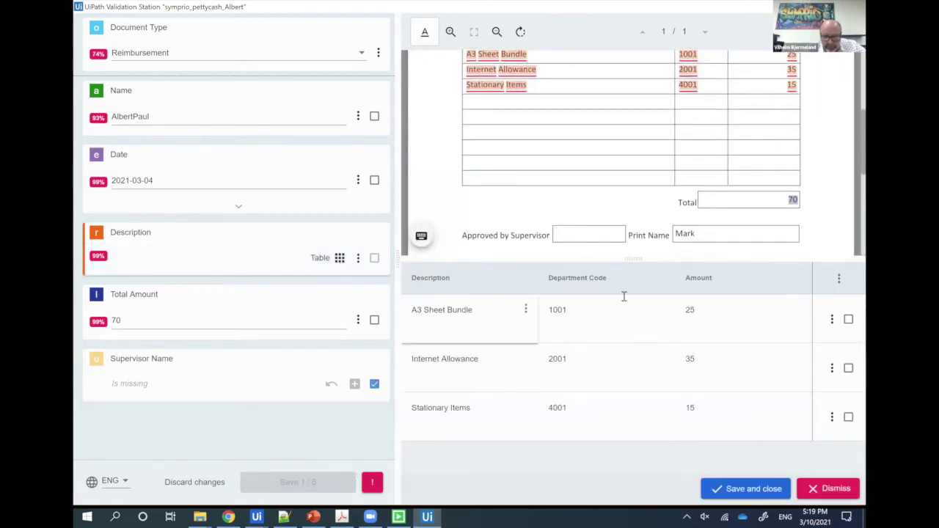
pyautogui.scroll(1, 757, 186)
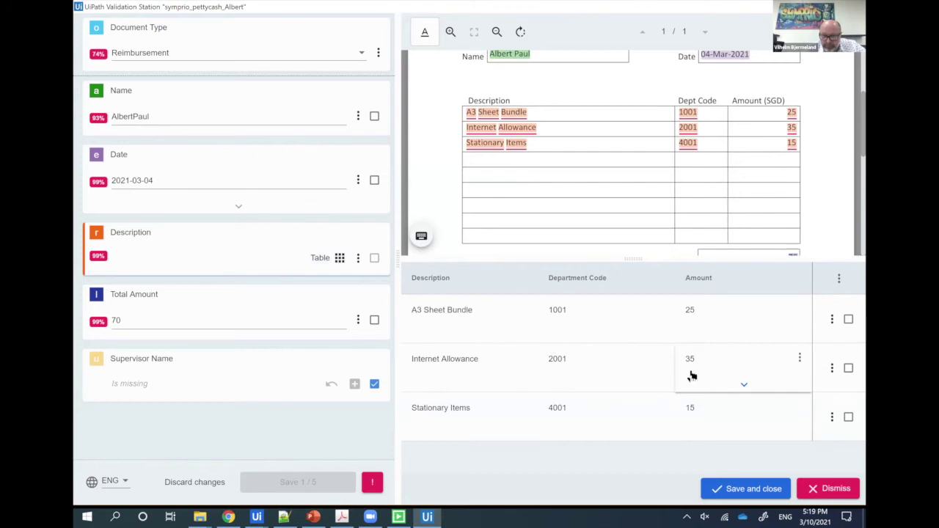
pyautogui.click(751, 490)
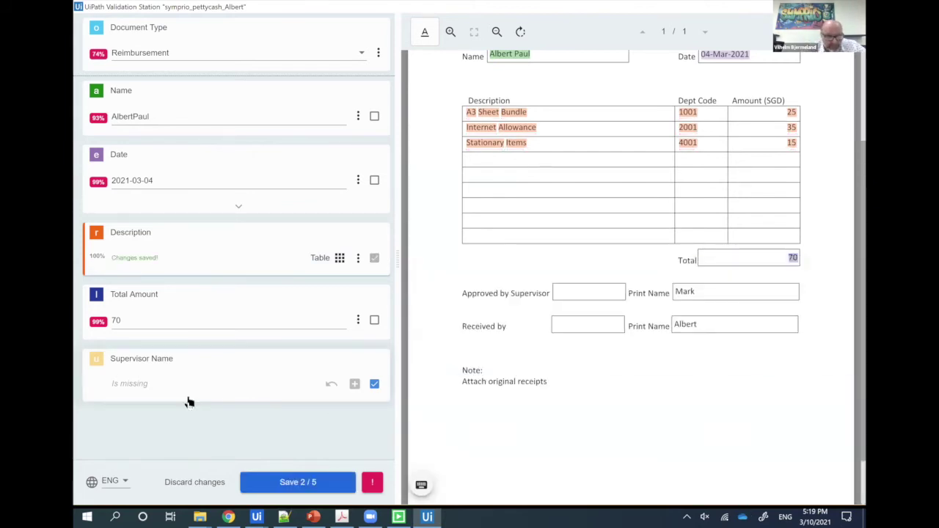
# Fill Supervisor Name from the form's supervisor Print Name box and save the validation, letting the remaining fields be confirmed automatically.
pyautogui.click(690, 292)
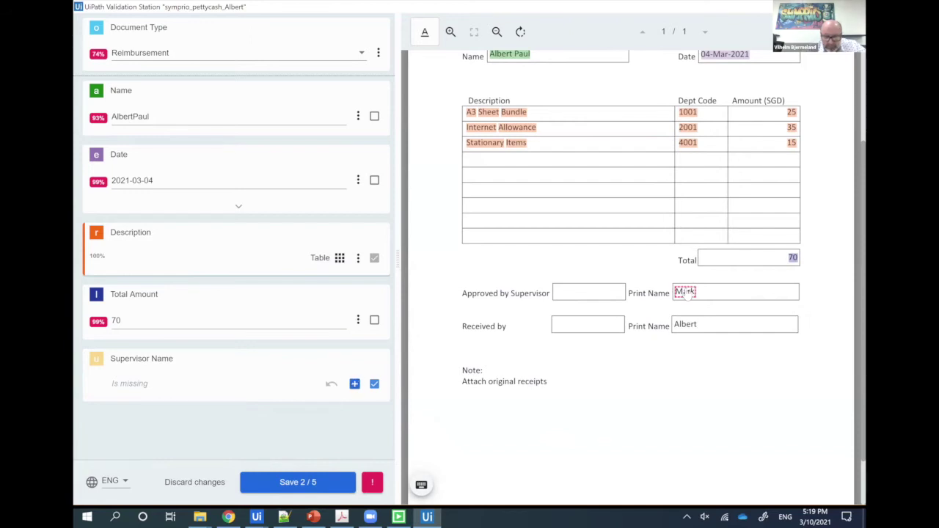
pyautogui.click(308, 481)
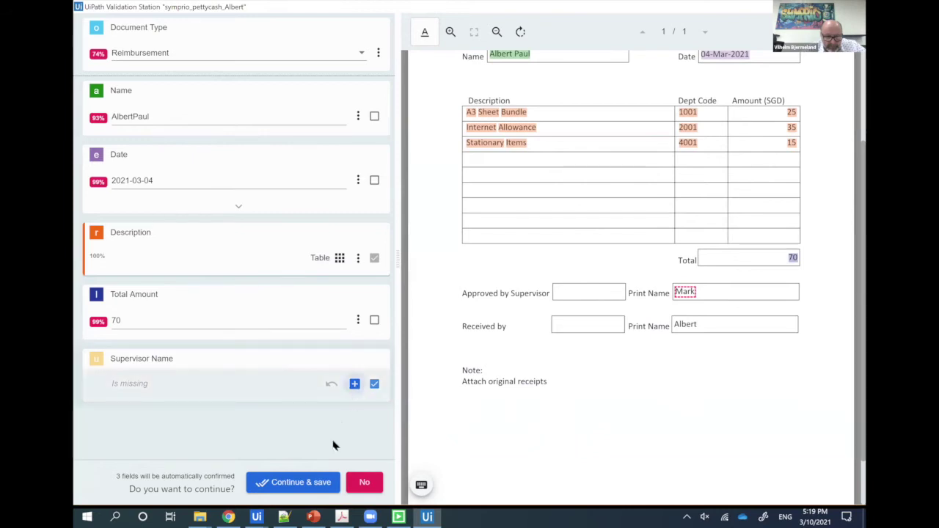
pyautogui.click(290, 481)
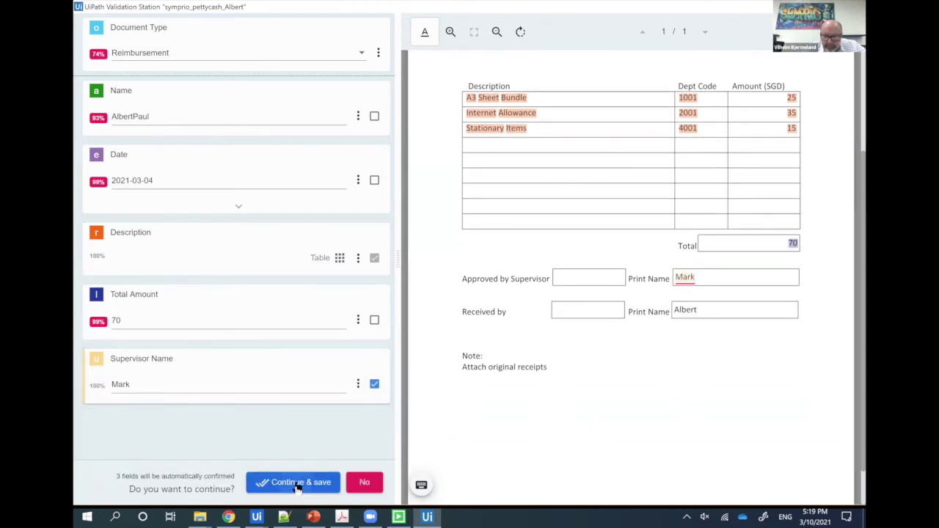
pyautogui.click(297, 485)
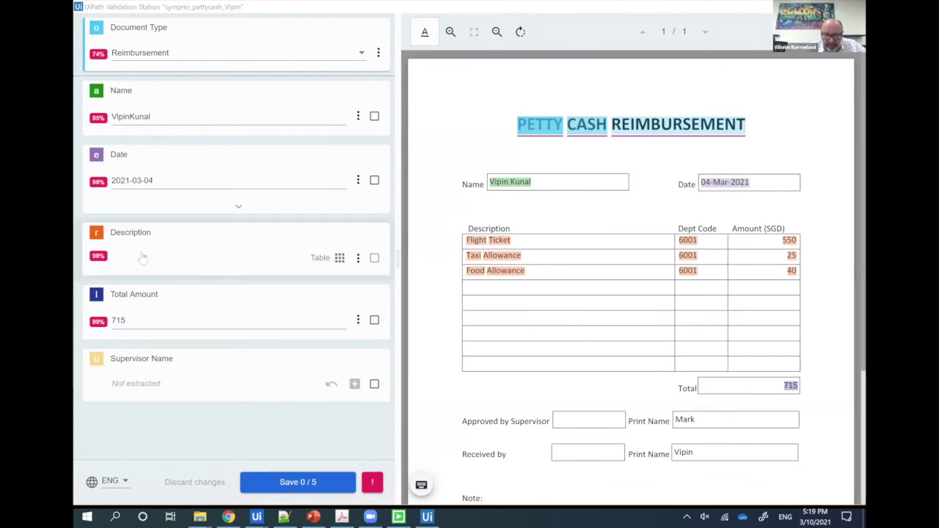
# Fill Supervisor Name on the 715 petty cash form from its supervisor Print Name box and save the validation.
pyautogui.click(677, 419)
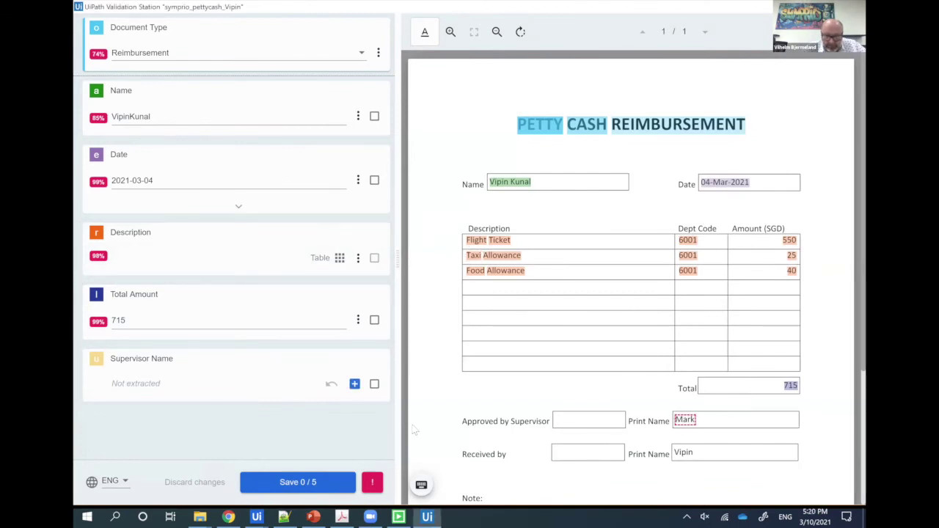
pyautogui.click(354, 383)
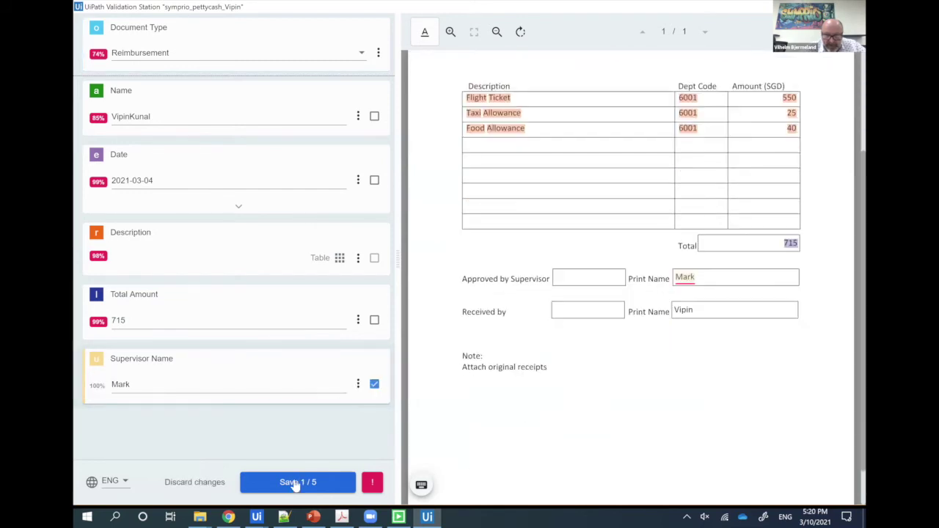
pyautogui.click(297, 481)
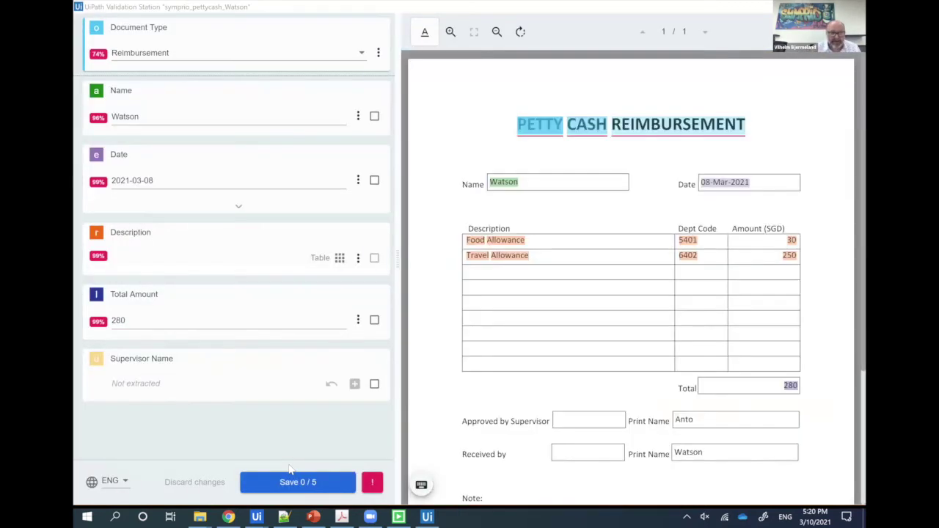
# Fill Supervisor Name on the 280 petty cash form from the Print Name box beside Approved by Supervisor.
pyautogui.click(684, 420)
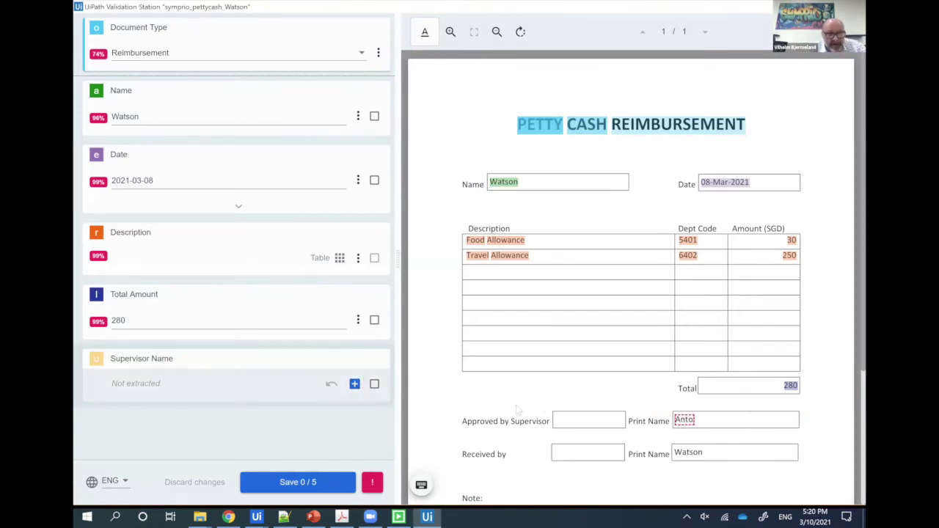
pyautogui.click(354, 384)
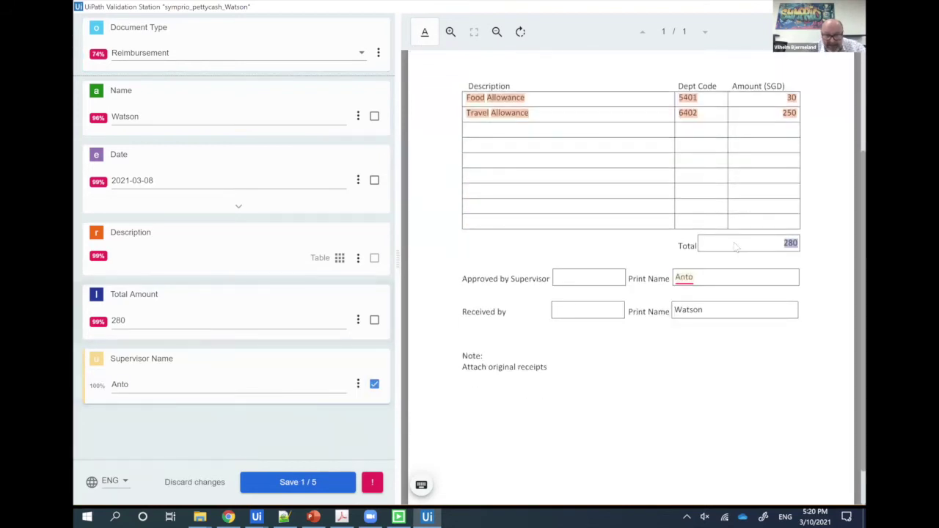
# Save the validation of the 280 petty cash form.
pyautogui.scroll(2, 447, 402)
pyautogui.click(312, 484)
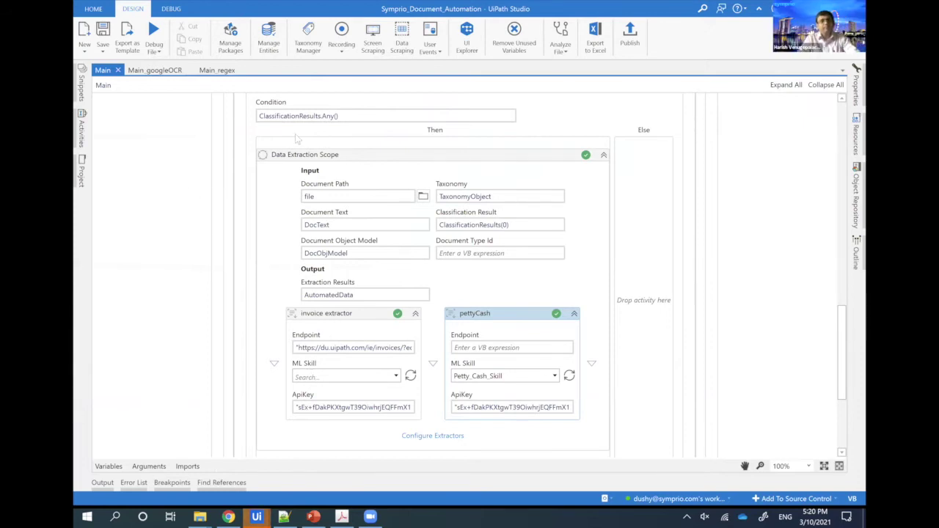
# In Main_regex, open the Regex Based Extractor's expression for the Reimbursement Supervisor Name field and save the expressions.
pyautogui.click(224, 73)
pyautogui.scroll(-5, 660, 266)
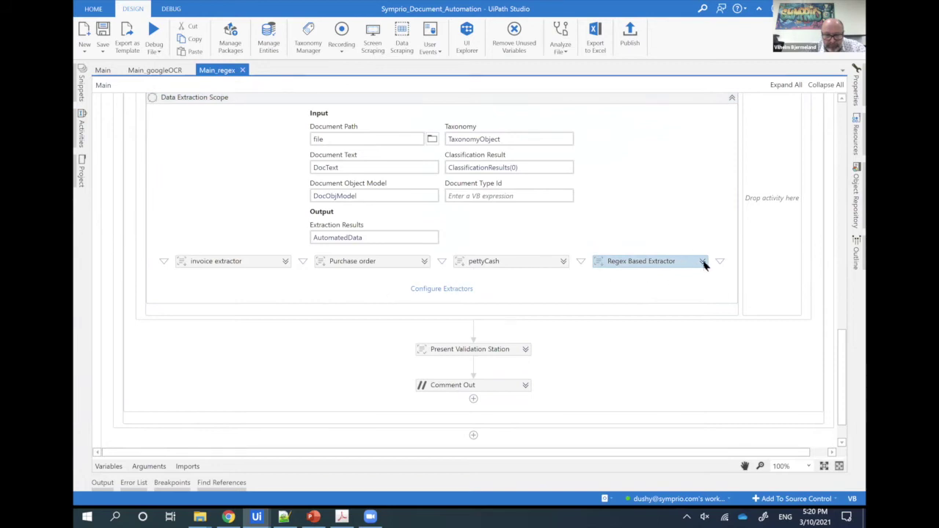
pyautogui.click(702, 262)
pyautogui.click(682, 277)
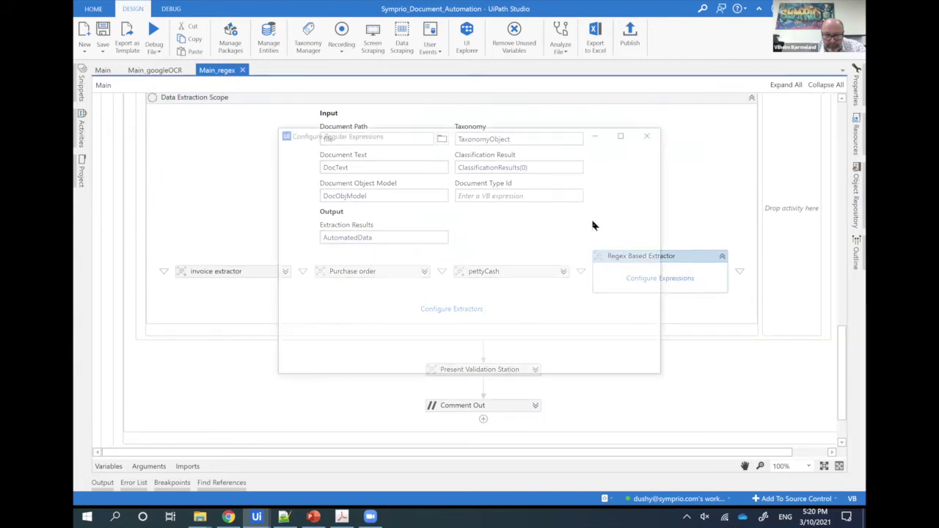
pyautogui.click(625, 132)
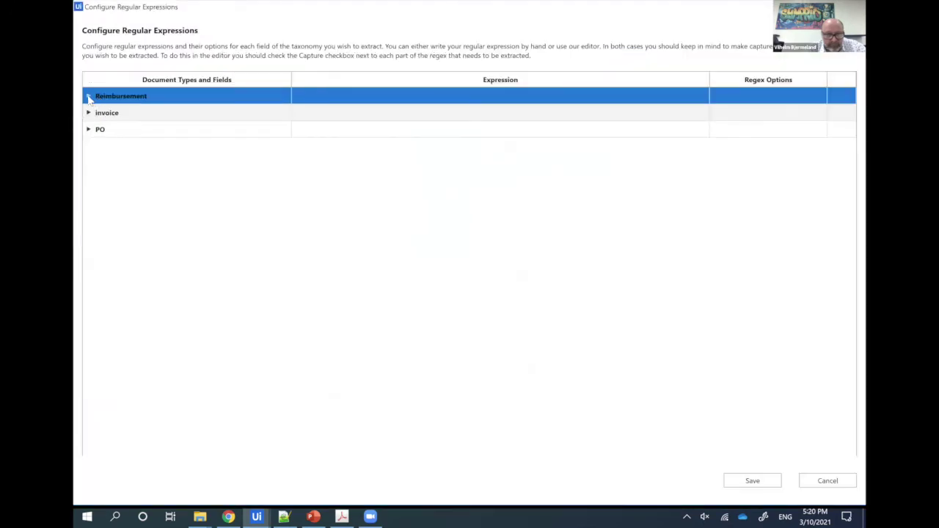
pyautogui.click(89, 96)
pyautogui.click(436, 247)
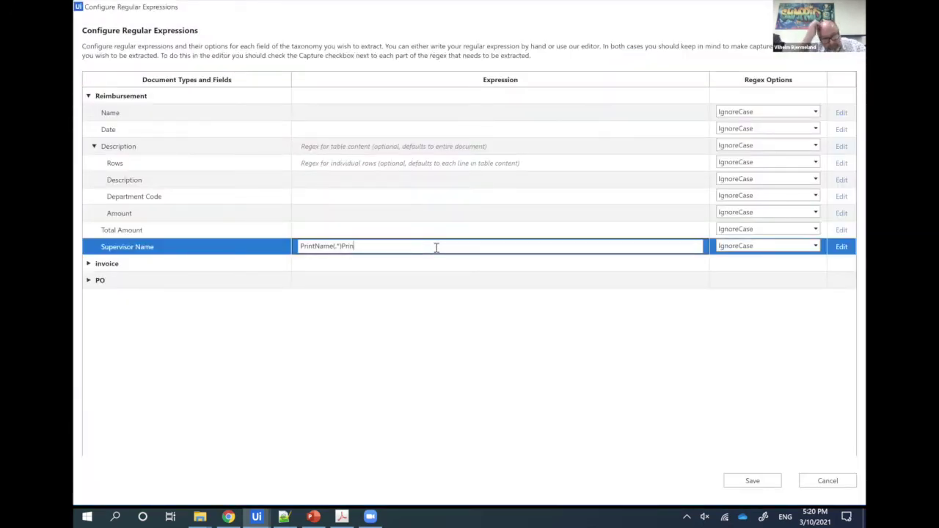
pyautogui.click(752, 480)
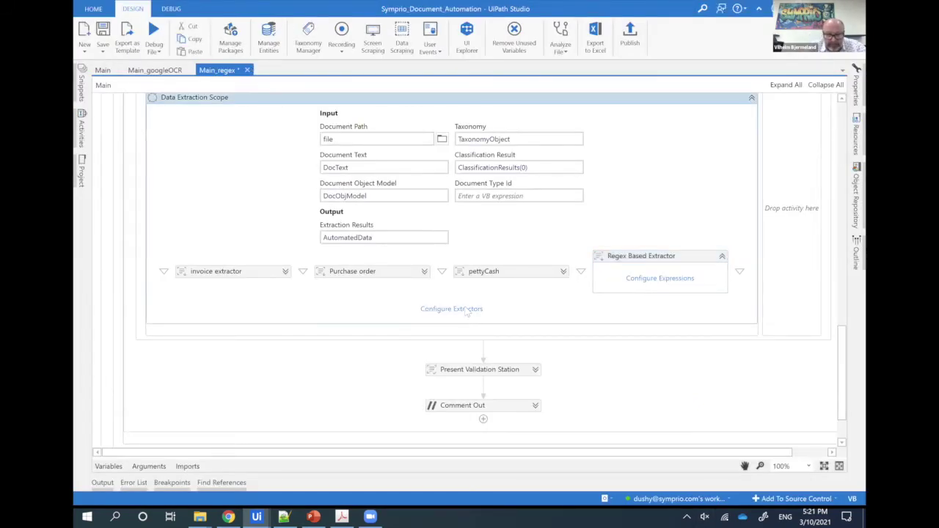
# Review which extractors are assigned to the Reimbursement document type in the Data Extraction Scope, and save the Main_regex workflow.
pyautogui.click(462, 312)
pyautogui.click(584, 133)
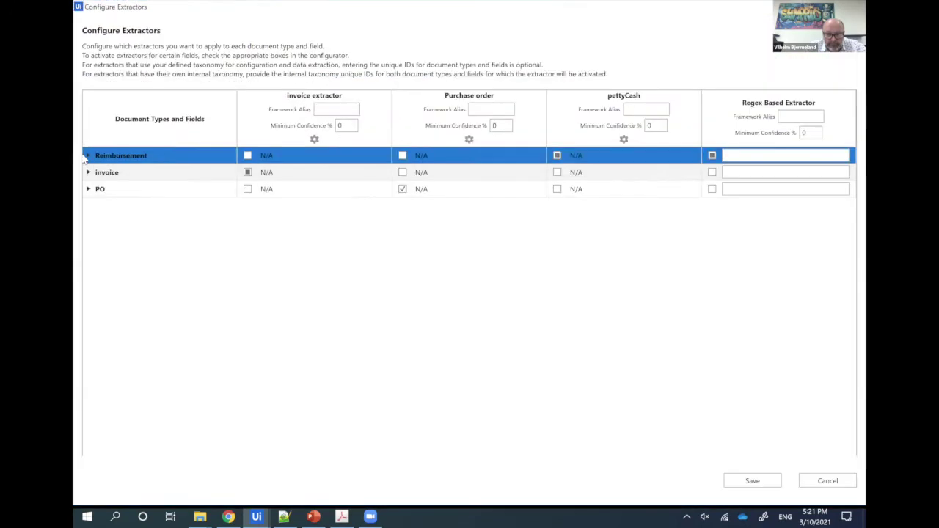
pyautogui.click(88, 156)
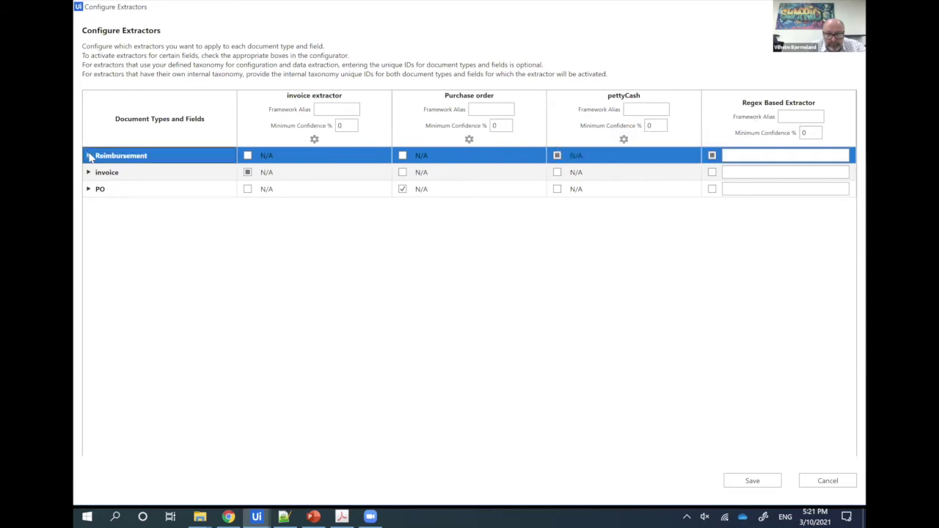
pyautogui.click(88, 155)
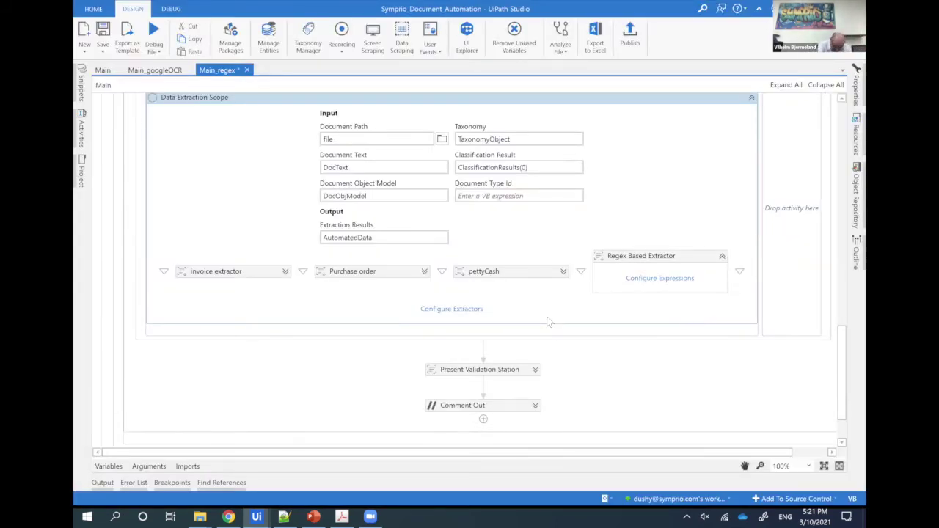
pyautogui.hotkey('ctrl', 's')
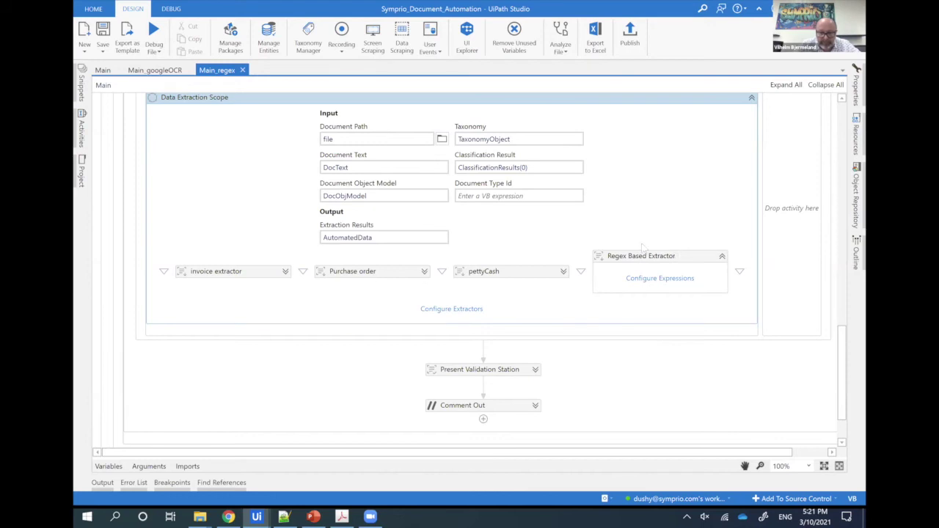
# Switch to File Explorer and view the petty cash PDFs in the project's input\docs_regex folder as large icons.
pyautogui.click(81, 173)
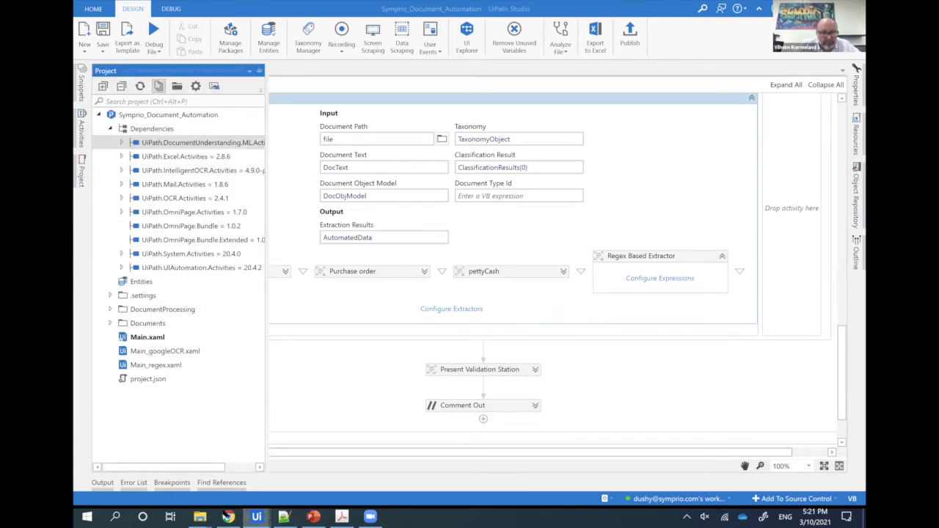
pyautogui.moveTo(201, 517)
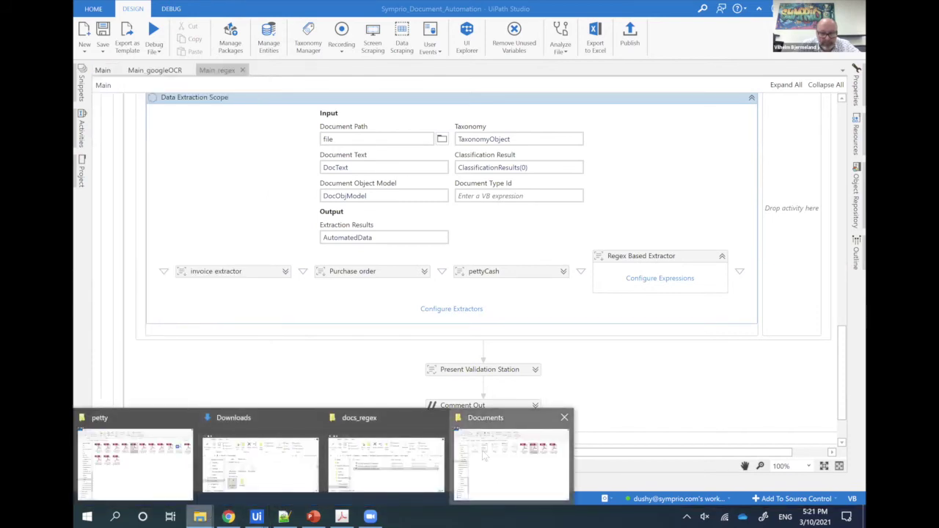
pyautogui.click(486, 458)
pyautogui.click(380, 93)
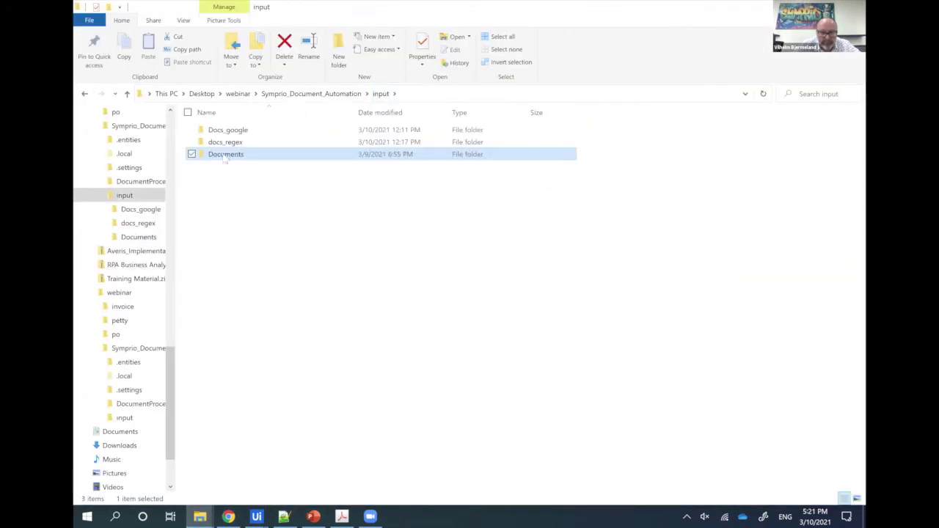
pyautogui.doubleClick(246, 141)
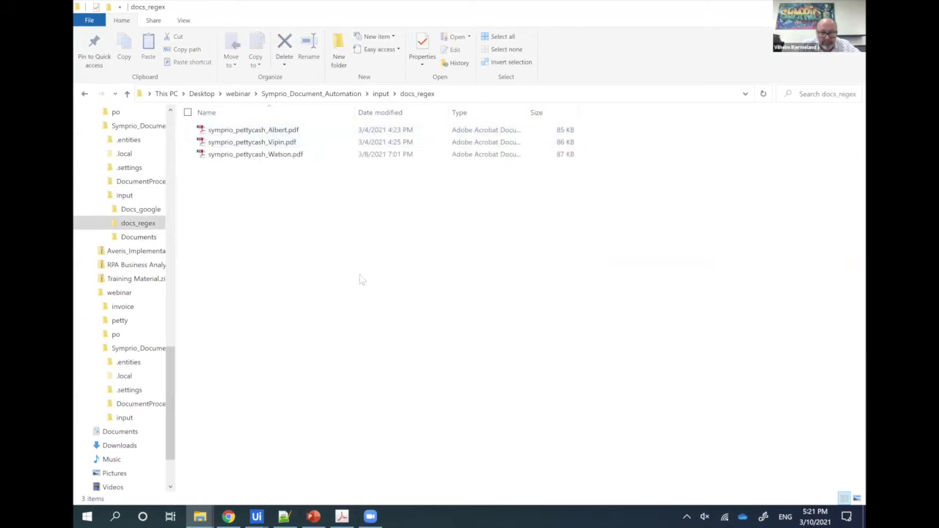
pyautogui.scroll(3, 359, 274)
pyautogui.scroll(1, 359, 274)
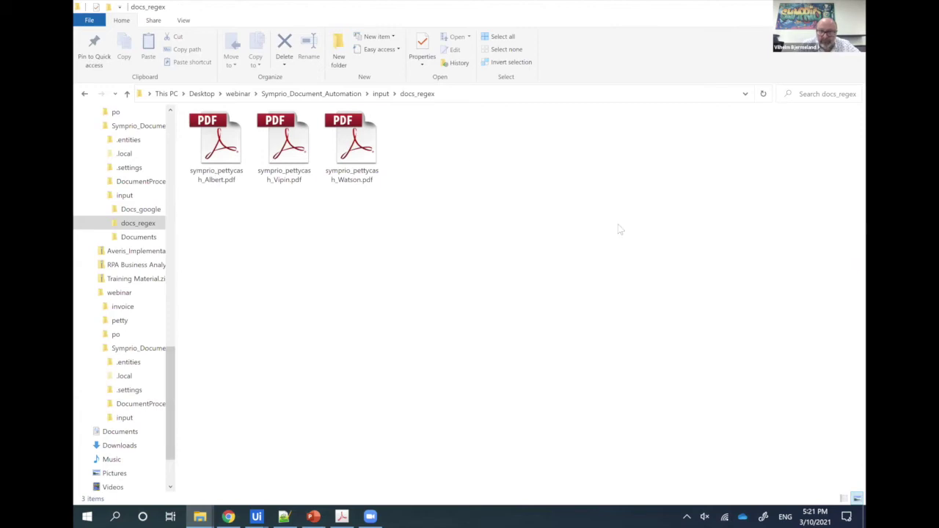
# Switch back to UiPath Studio and run the Main_regex workflow, following its progress through the Data Extraction Scope.
pyautogui.hotkey('alt', 'Tab')
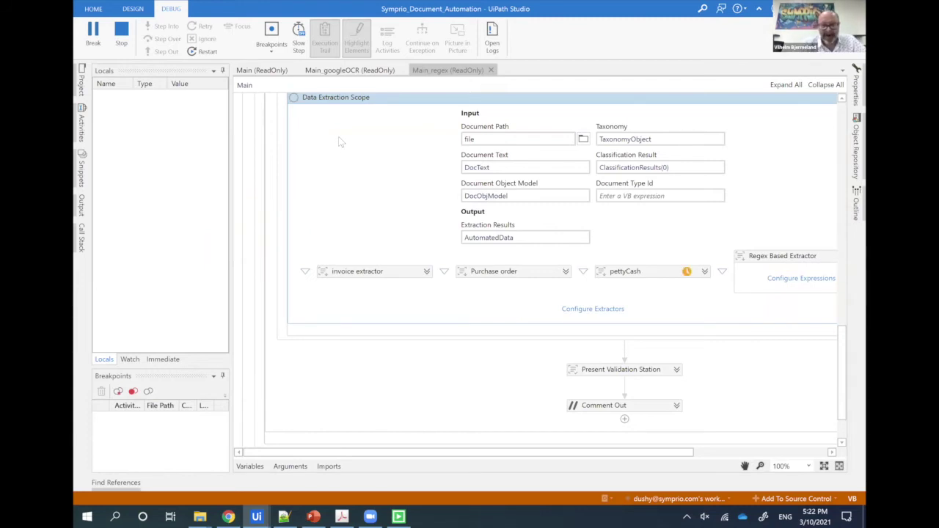
pyautogui.moveTo(543, 455); pyautogui.dragTo(622, 454)
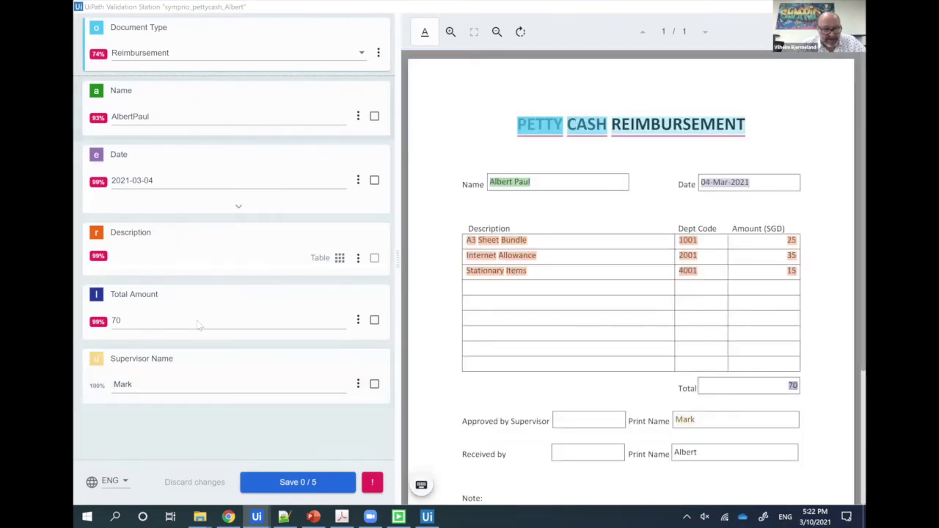
# Check Supervisor Name on the 70 petty cash form against its Print Name box and save, letting the fields be confirmed automatically.
pyautogui.click(182, 383)
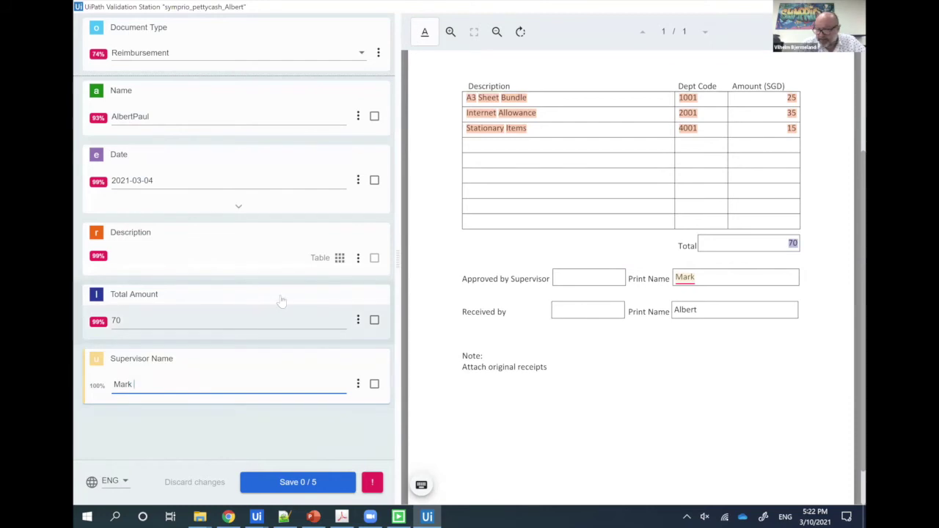
pyautogui.scroll(3, 521, 193)
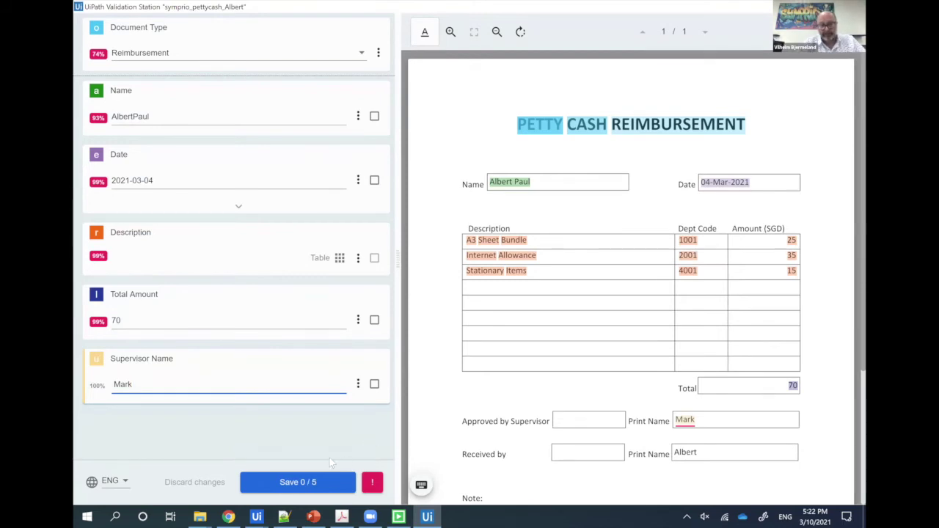
pyautogui.click(265, 486)
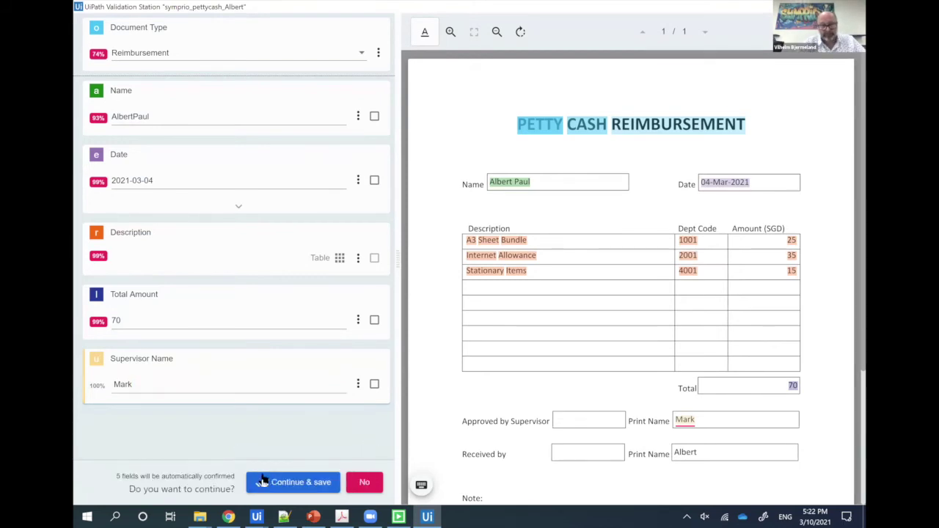
pyautogui.click(263, 478)
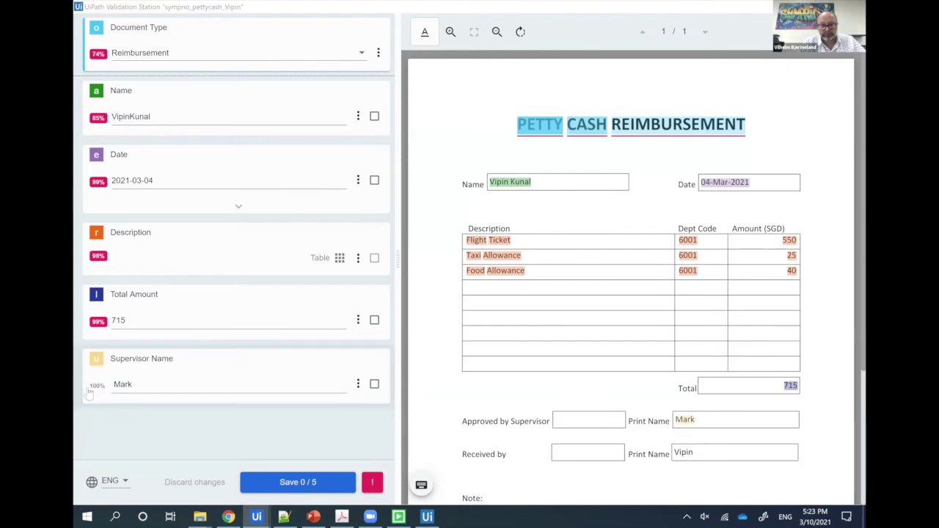
# Save the validations of the 715 and 280 petty cash forms, checking the 280 form's Supervisor Name against its supervisor Print Name box.
pyautogui.click(303, 481)
pyautogui.click(296, 481)
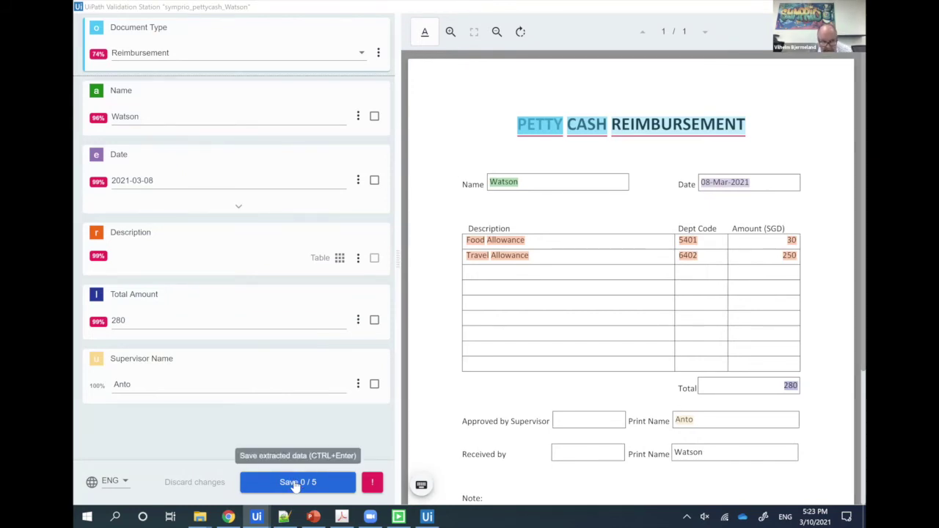
pyautogui.click(294, 383)
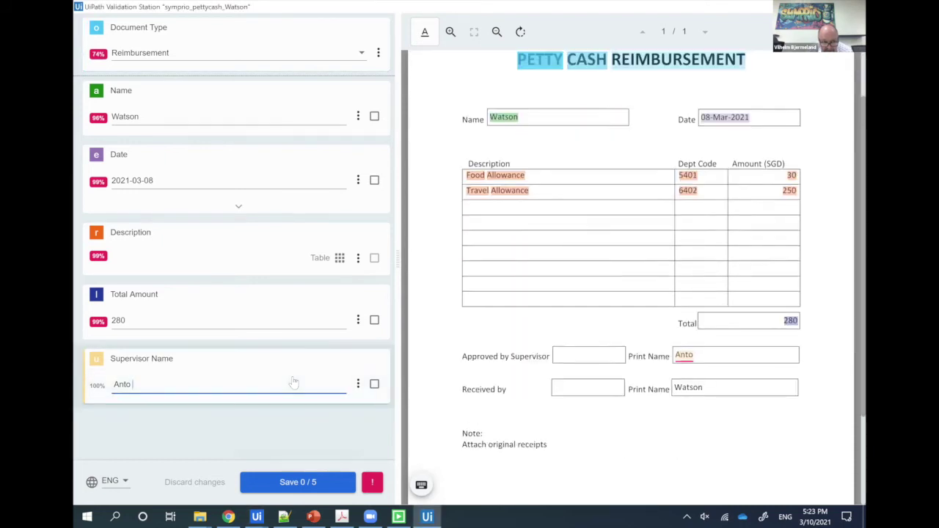
pyautogui.click(319, 485)
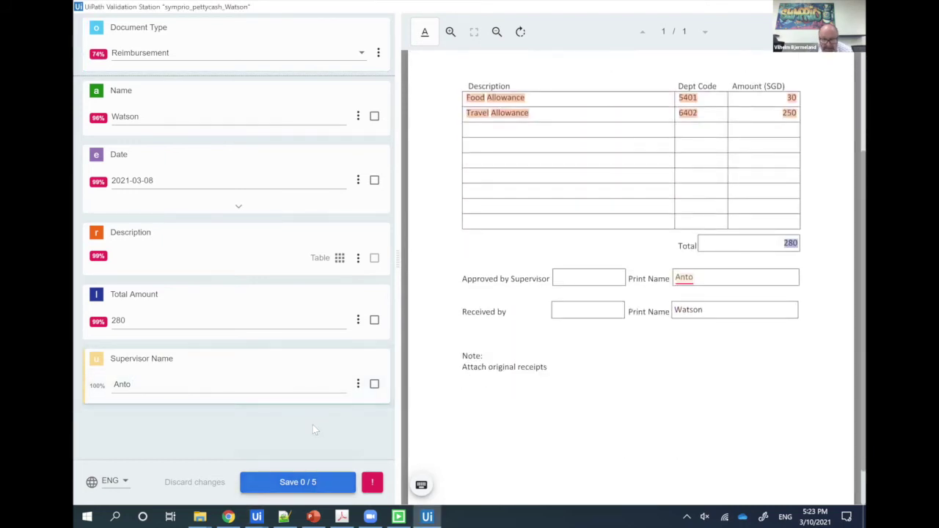
pyautogui.click(312, 481)
pyautogui.click(312, 483)
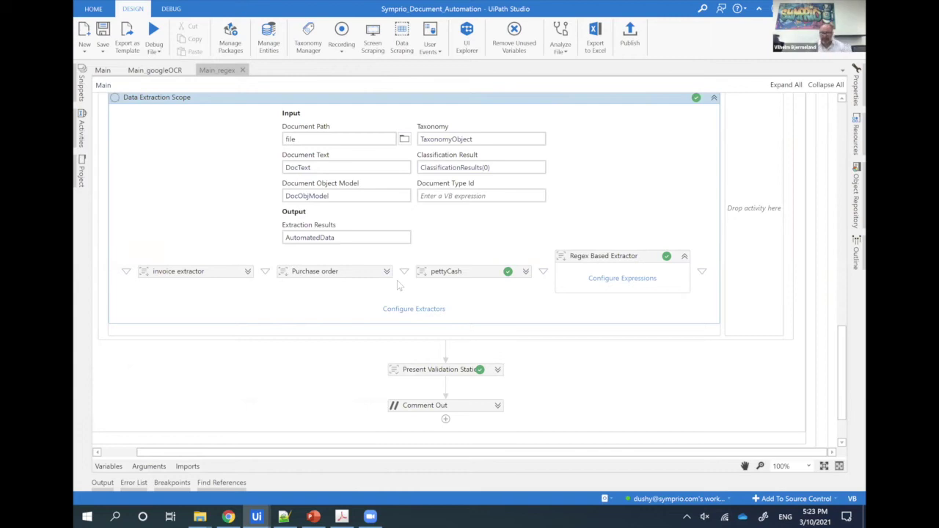
# Switch to UiPath AI Center in Chrome and check the status of the my_ML_Model training pipeline in the DU_Model project.
pyautogui.click(228, 516)
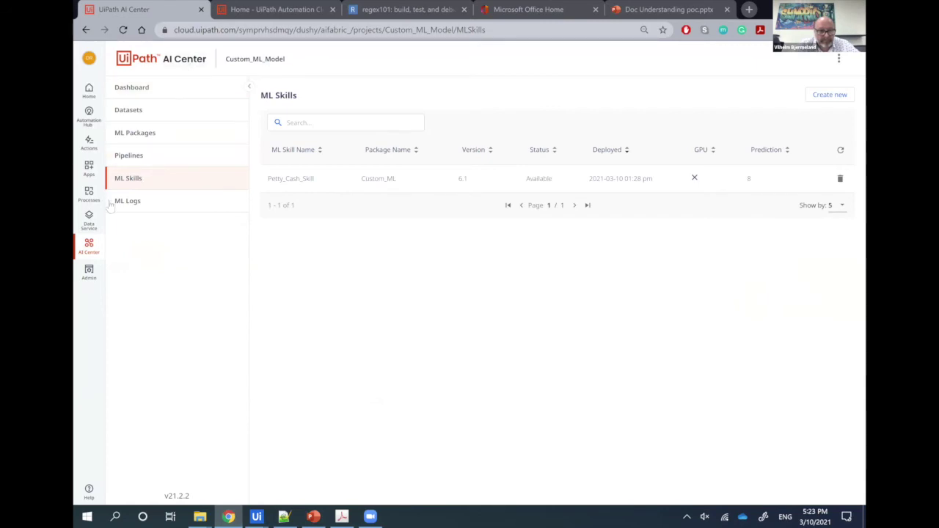
pyautogui.click(89, 254)
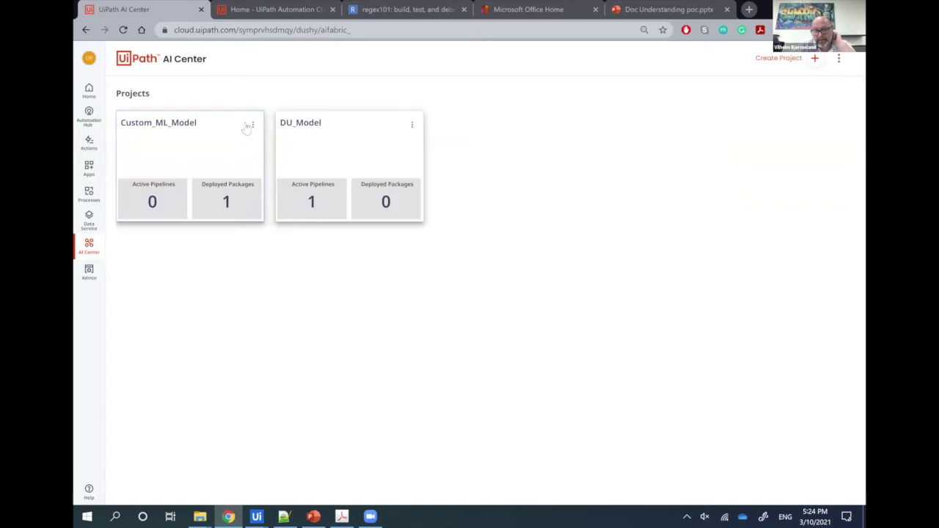
pyautogui.click(382, 155)
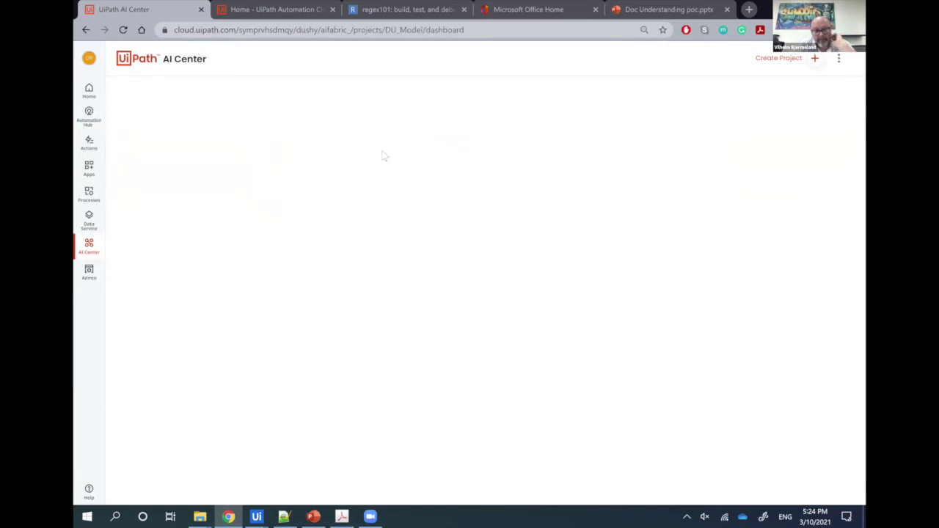
pyautogui.click(147, 160)
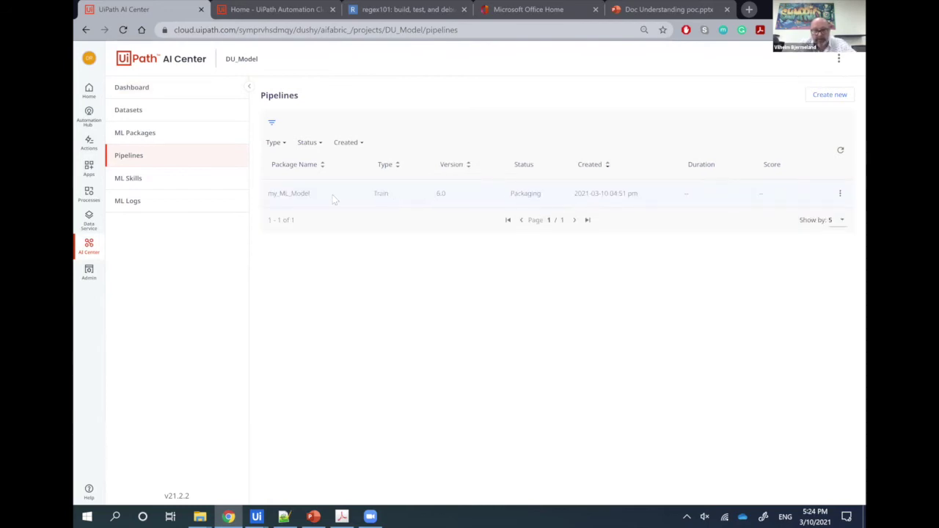
pyautogui.doubleClick(512, 195)
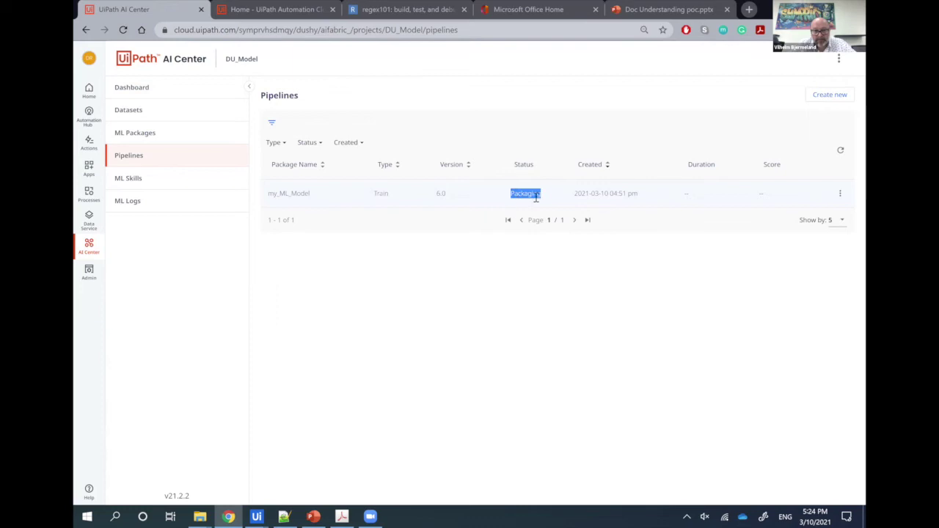
pyautogui.click(838, 193)
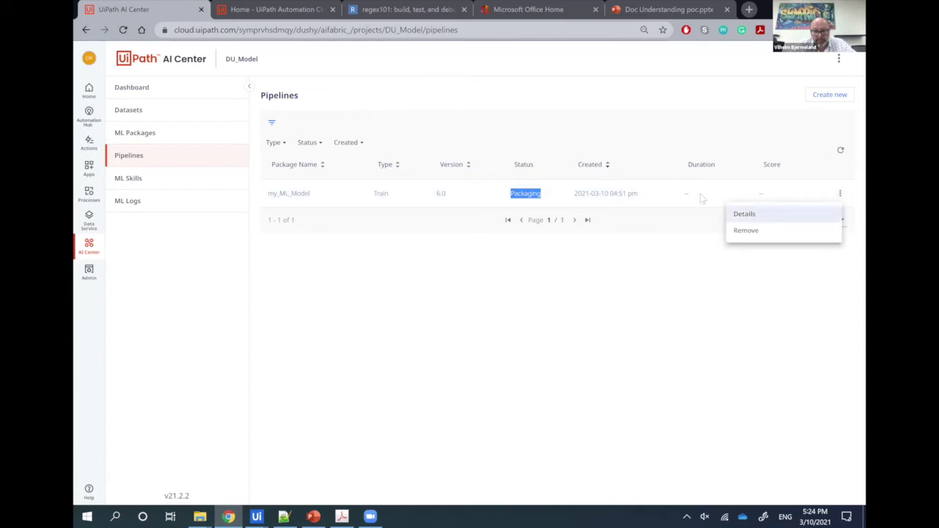
pyautogui.click(423, 298)
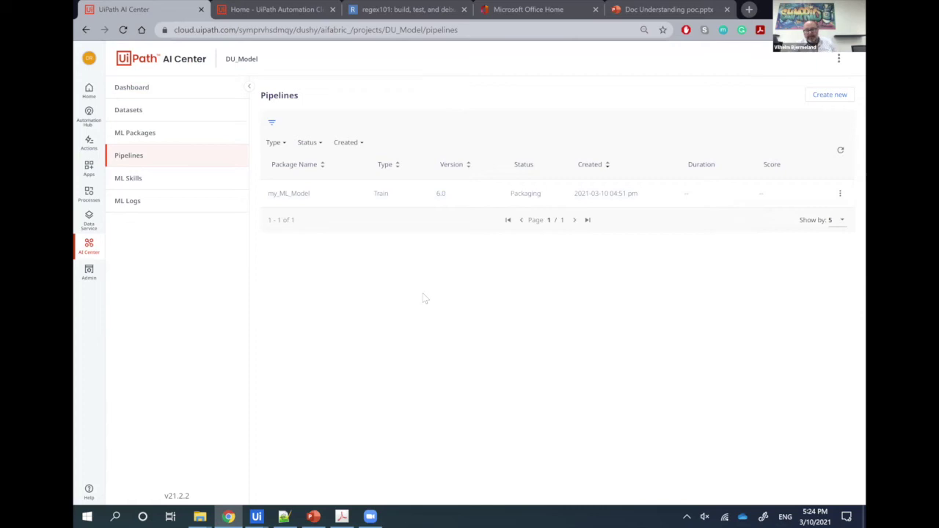